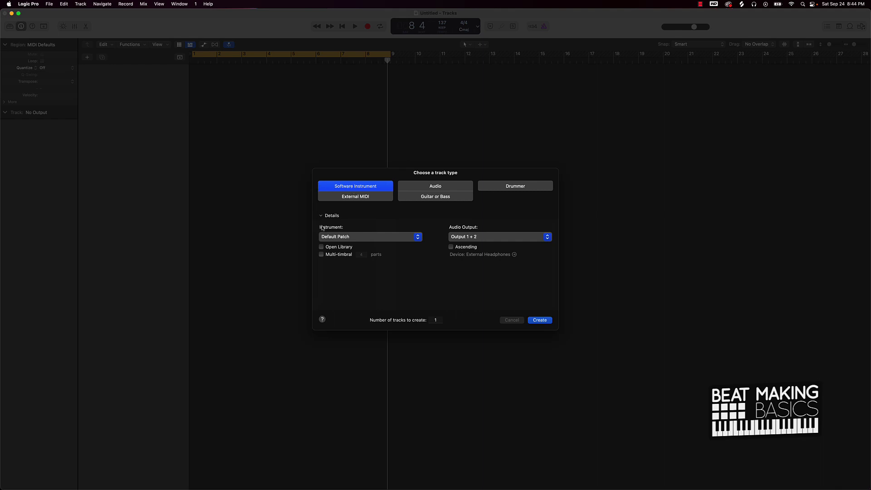
# Create a Software Instrument track with the Default Patch, giving a Classic Electric Piano track
pyautogui.click(331, 237)
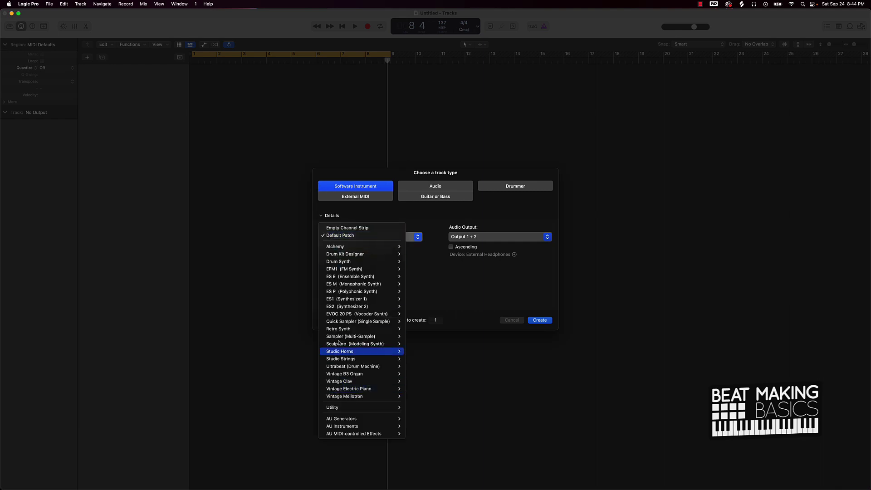
pyautogui.click(355, 237)
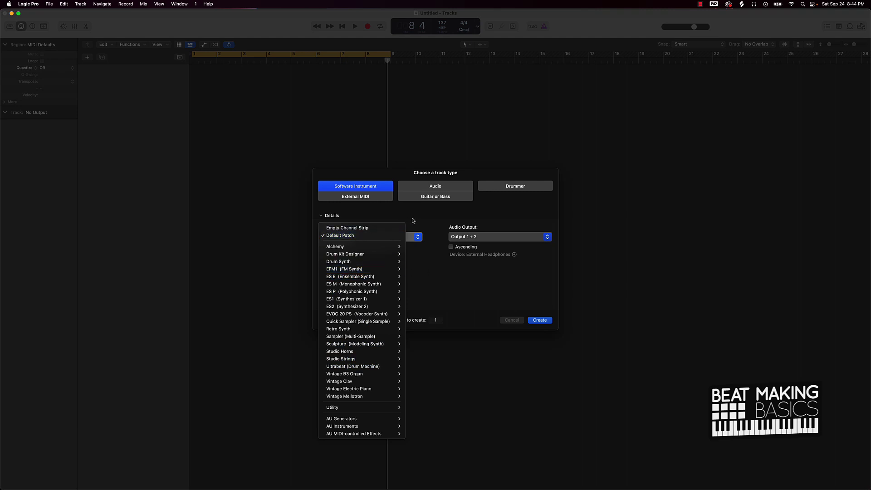
pyautogui.click(540, 323)
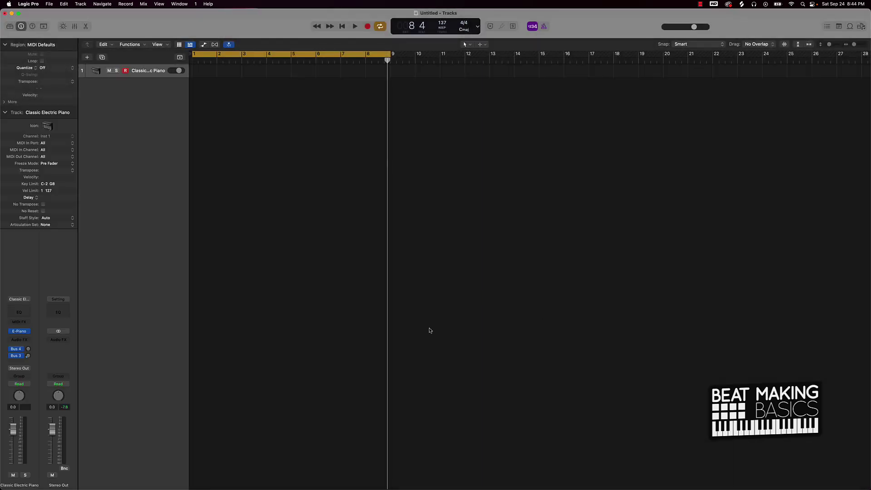
# Open the Vintage Electric Piano settings, leaving the model at Deluxe Classic, and show the sound Library
pyautogui.click(22, 335)
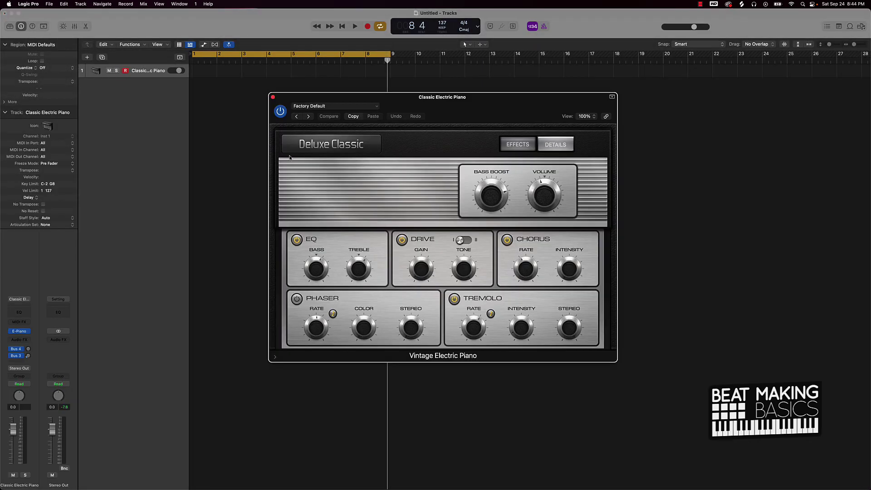
pyautogui.click(328, 145)
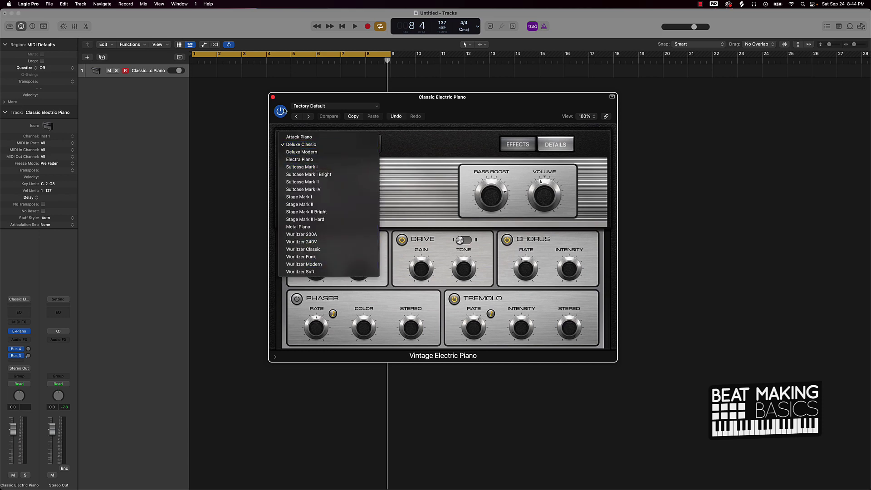
pyautogui.click(273, 99)
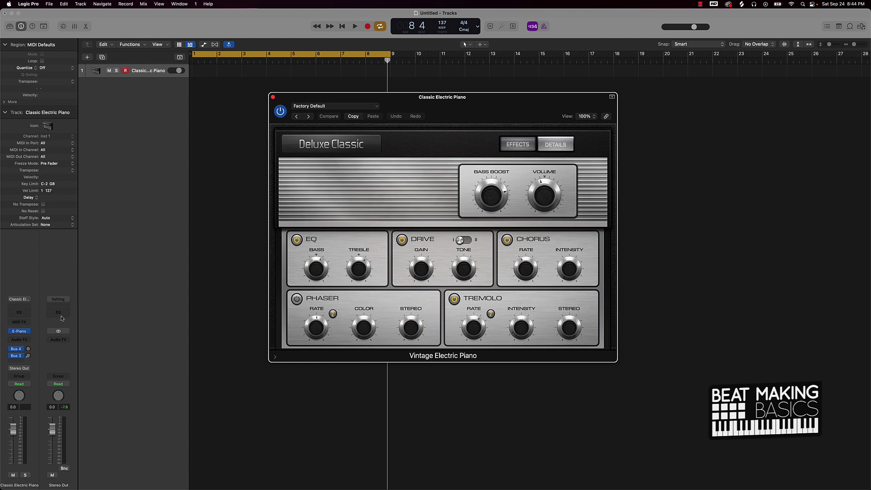
pyautogui.click(9, 26)
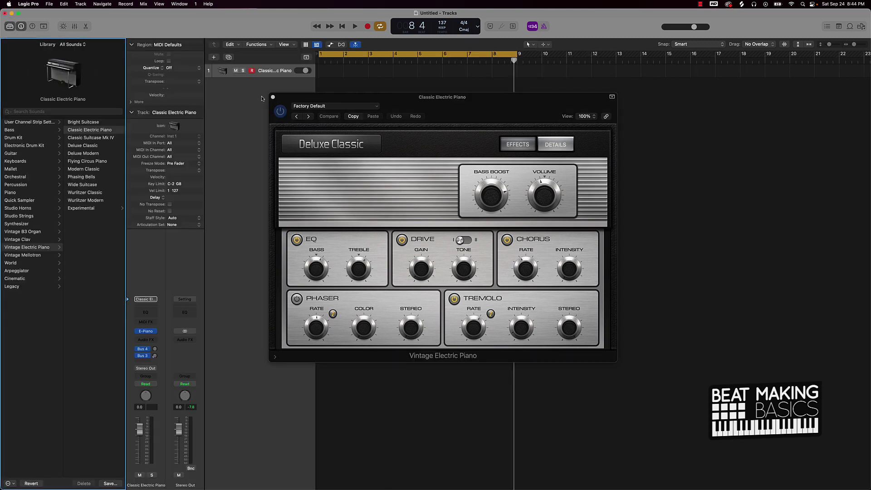
# Close the electric piano window and load Boesendorfer Grand Piano from the Library's Piano category
pyautogui.click(272, 97)
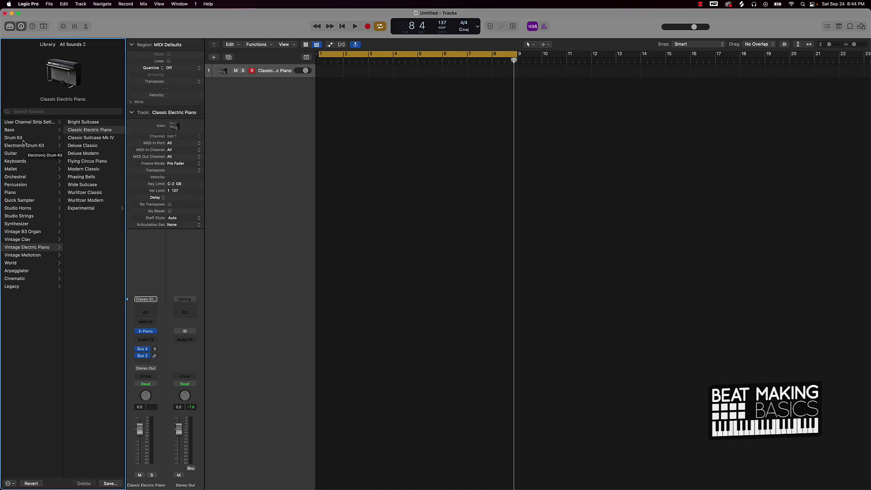
pyautogui.click(12, 192)
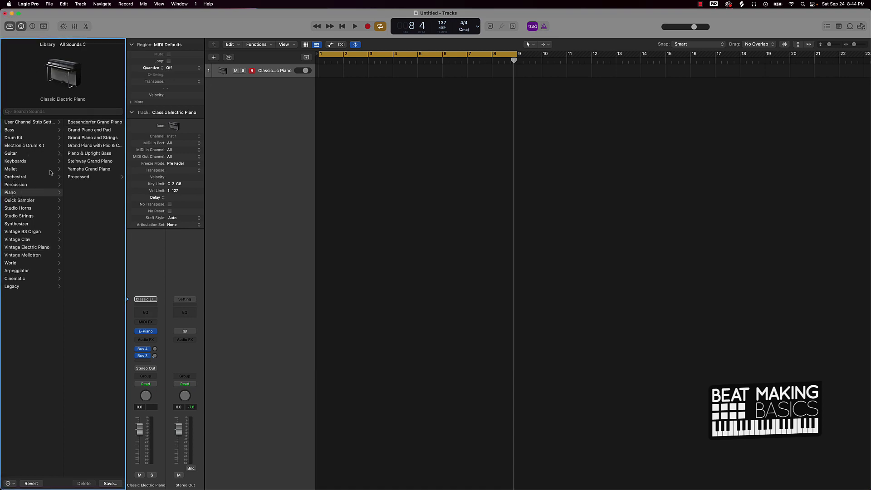
pyautogui.click(94, 122)
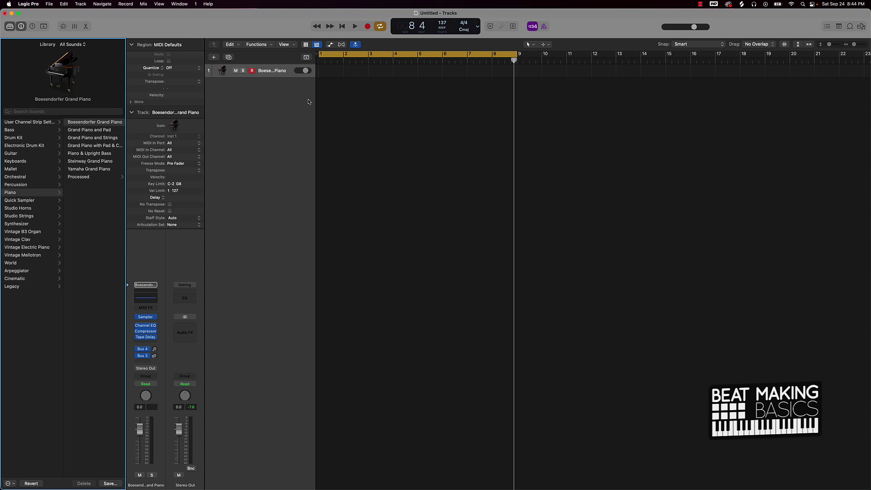
pyautogui.press('super+k')
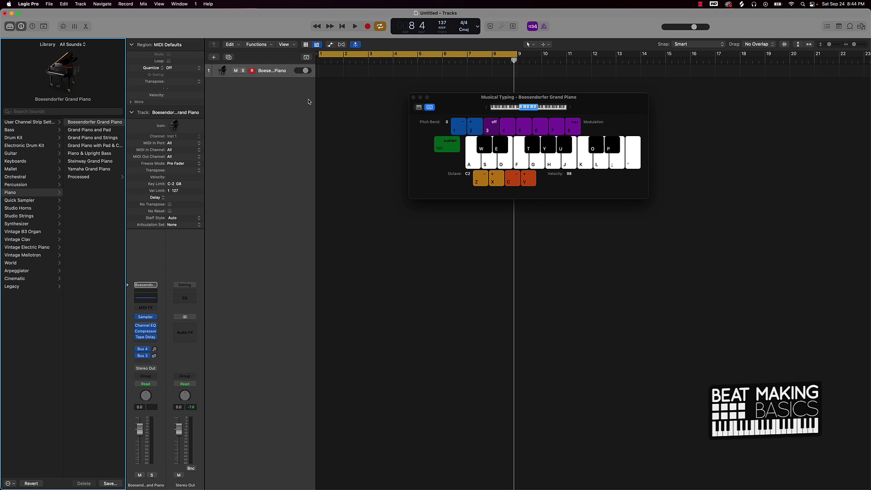
pyautogui.hscroll(2, 326, 136)
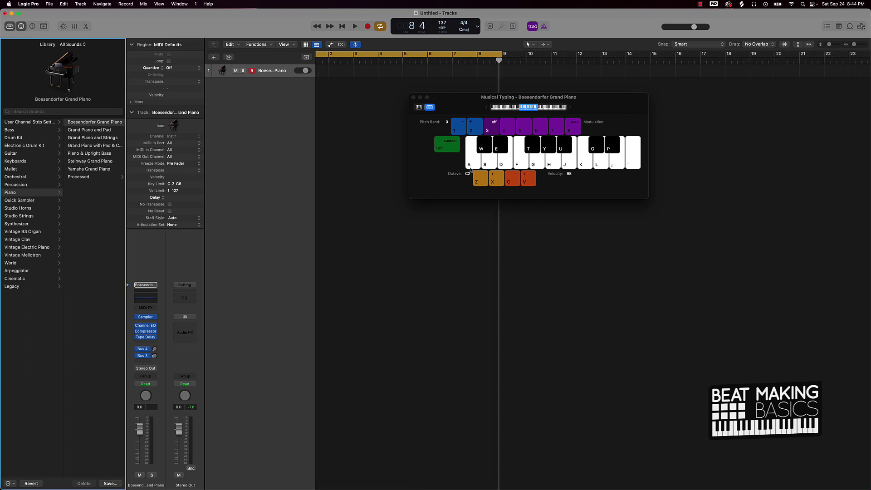
pyautogui.press('a')
pyautogui.press('e')
pyautogui.press('g')
pyautogui.click(413, 98)
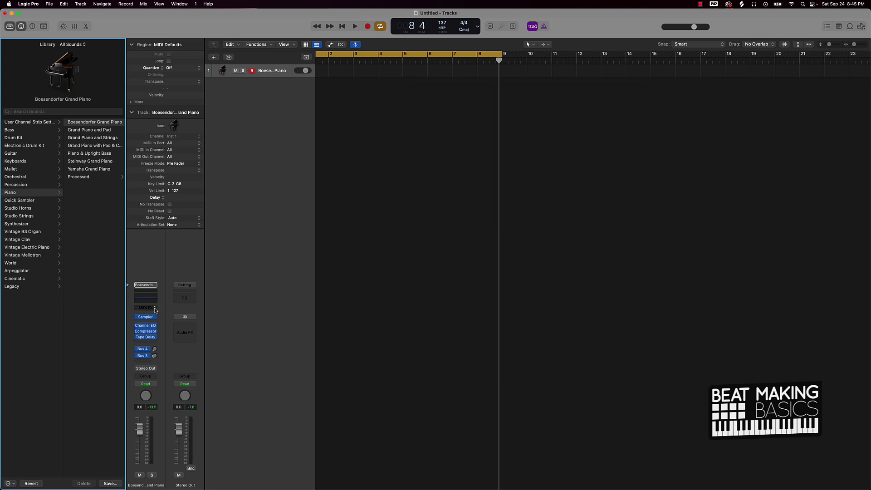
# Insert Chord Trigger as the piano track's MIDI FX, move its window aside, and hide the Inspector
pyautogui.click(155, 308)
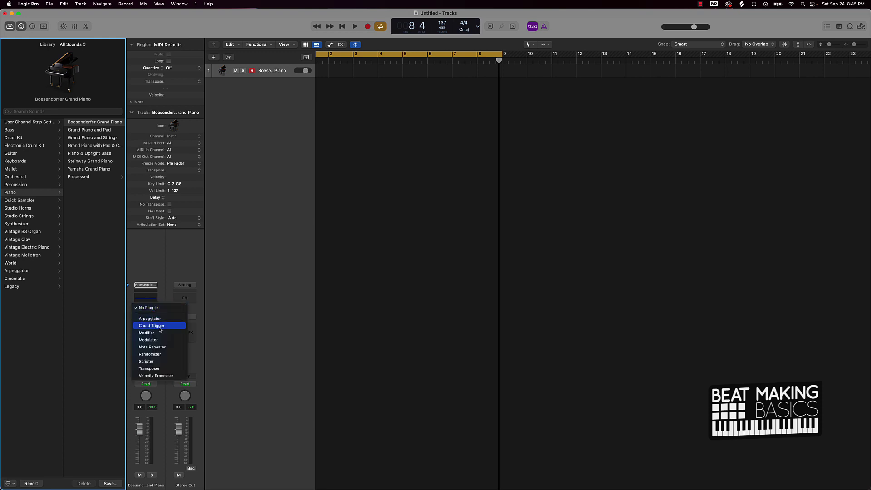
pyautogui.click(154, 326)
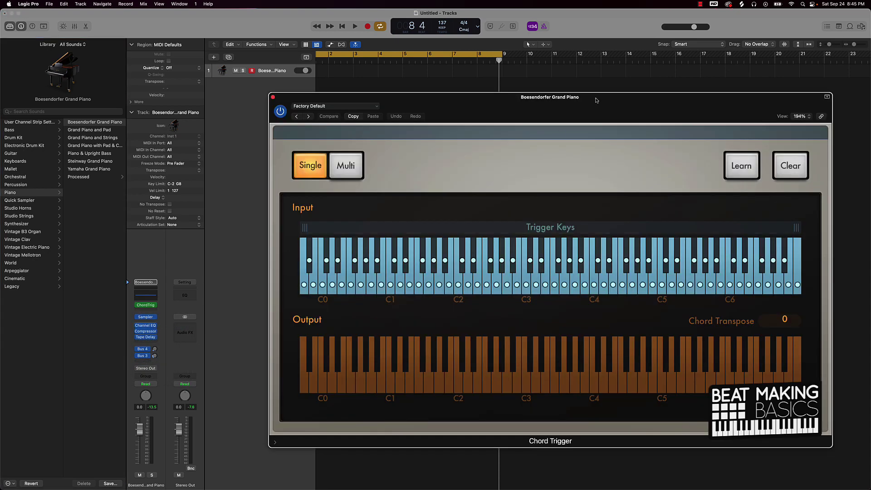
pyautogui.moveTo(593, 100); pyautogui.dragTo(545, 101)
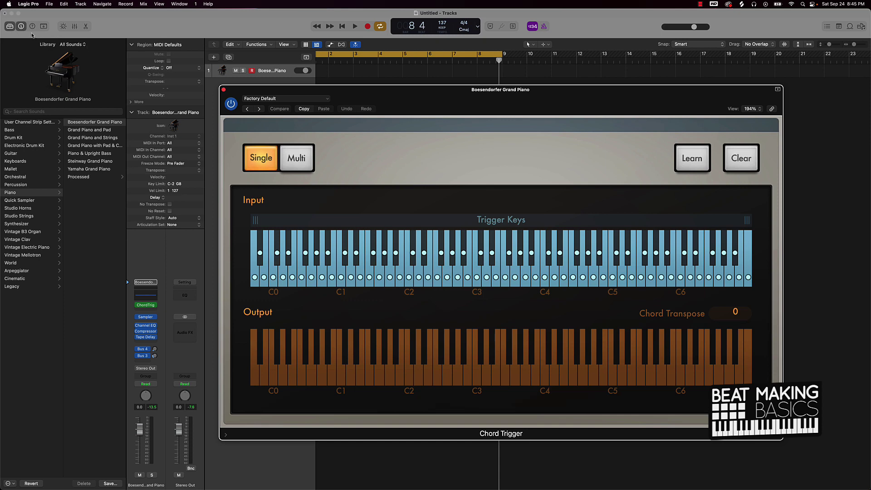
pyautogui.click(21, 26)
pyautogui.click(10, 27)
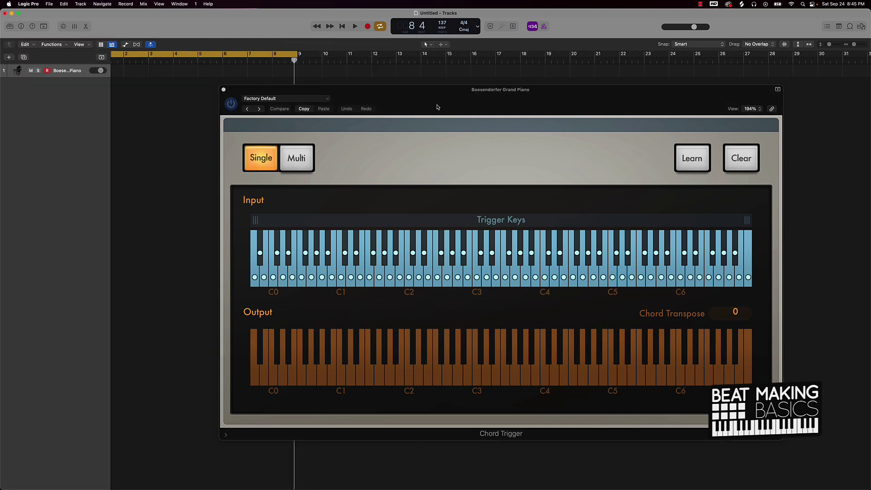
pyautogui.moveTo(454, 107); pyautogui.dragTo(345, 100)
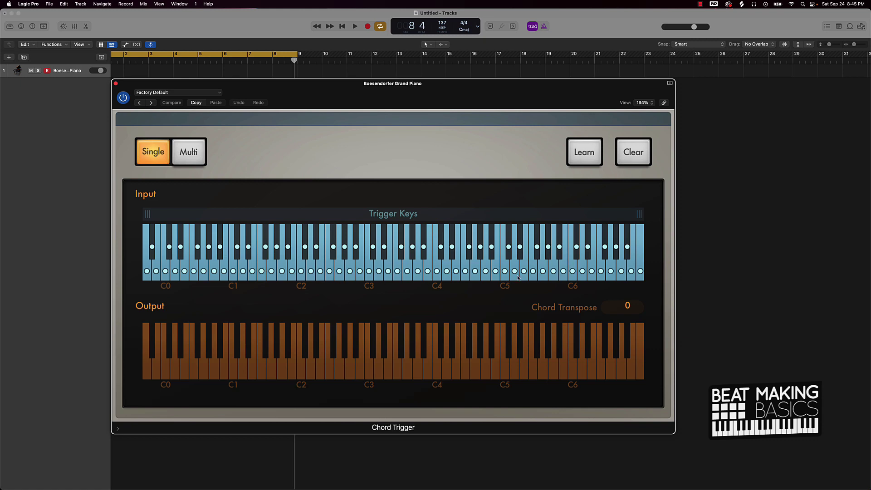
pyautogui.click(369, 274)
pyautogui.click(369, 276)
pyautogui.click(376, 275)
pyautogui.click(386, 273)
pyautogui.click(395, 272)
# Load the Single > Triads > Minor preset in Chord Trigger
pyautogui.click(172, 94)
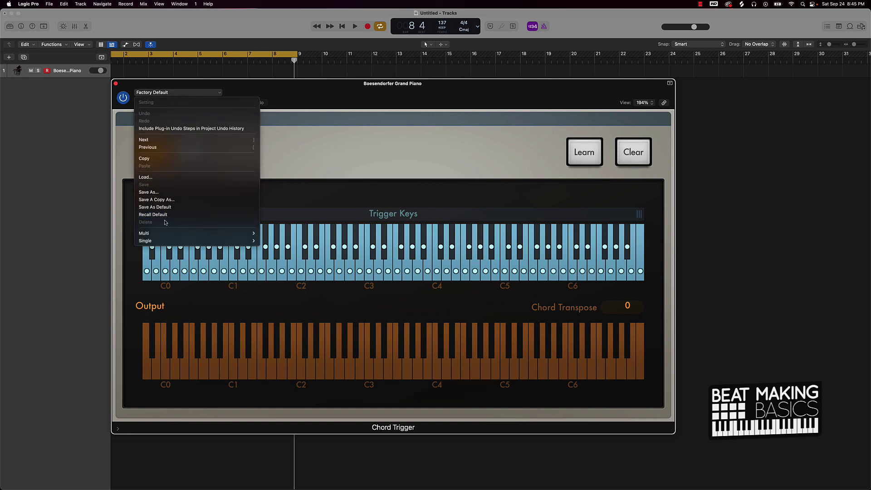
pyautogui.moveTo(163, 243)
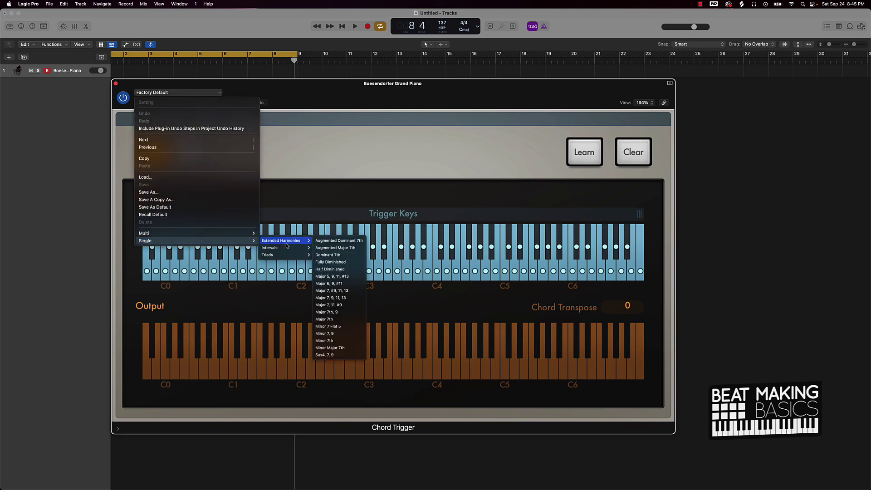
pyautogui.moveTo(279, 257)
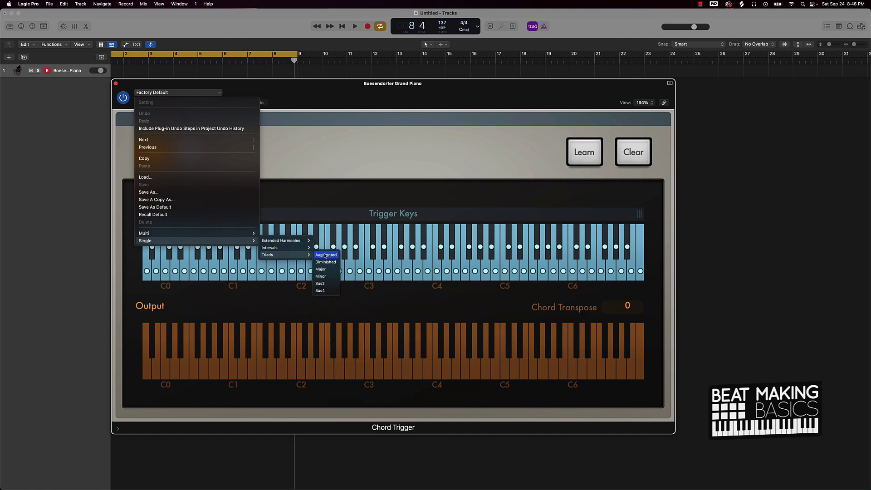
pyautogui.click(326, 276)
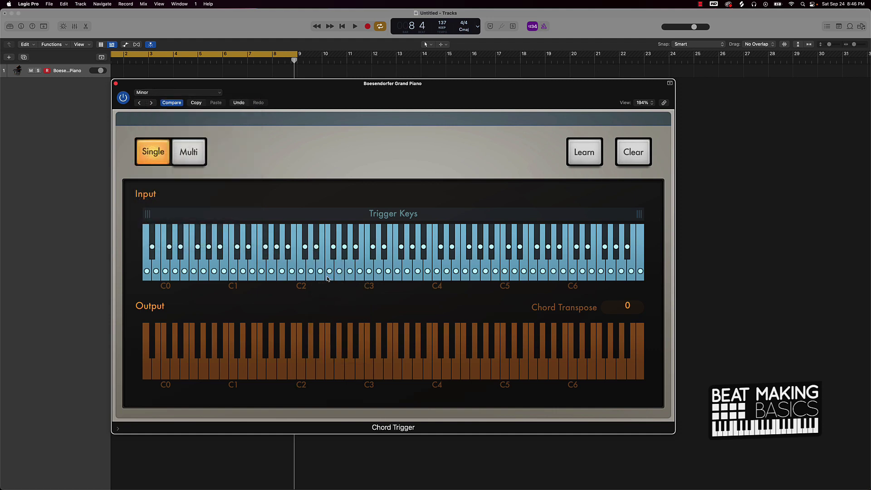
pyautogui.click(369, 278)
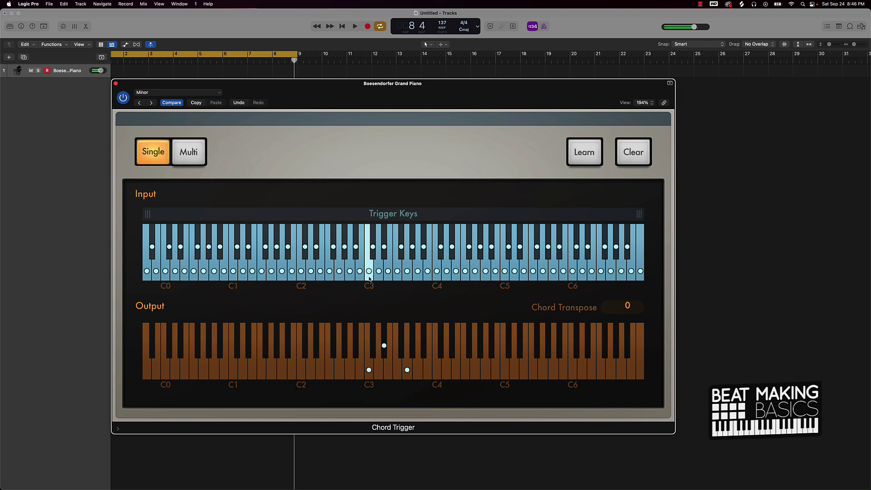
pyautogui.click(378, 272)
pyautogui.click(388, 270)
pyautogui.click(397, 271)
pyautogui.click(406, 270)
pyautogui.click(417, 270)
pyautogui.click(428, 271)
pyautogui.click(436, 271)
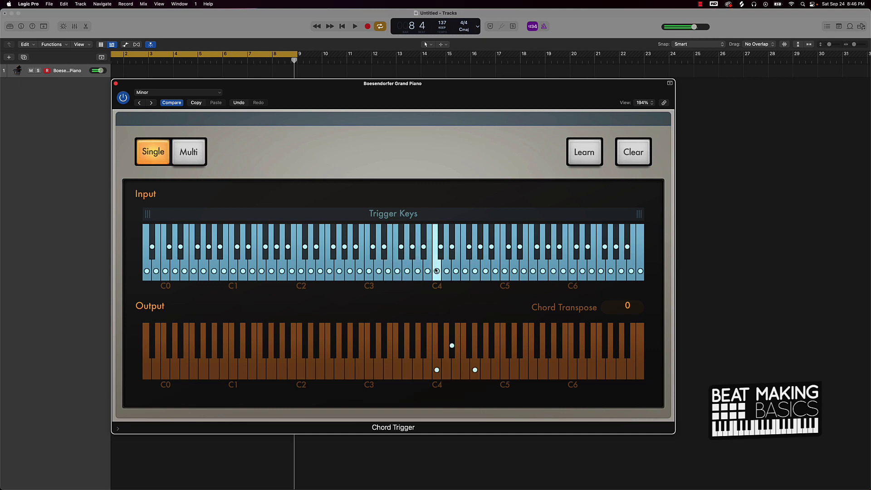
pyautogui.click(373, 254)
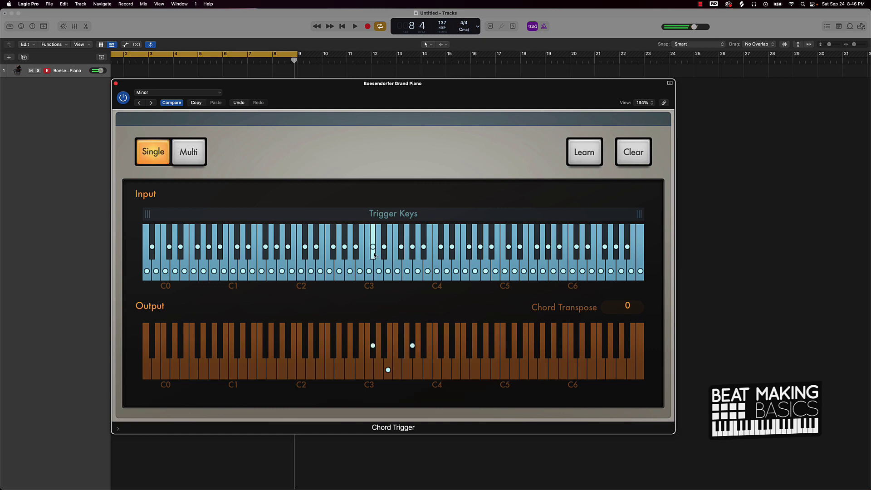
pyautogui.click(384, 254)
pyautogui.click(401, 253)
pyautogui.click(411, 253)
pyautogui.click(423, 252)
pyautogui.click(441, 250)
pyautogui.click(368, 275)
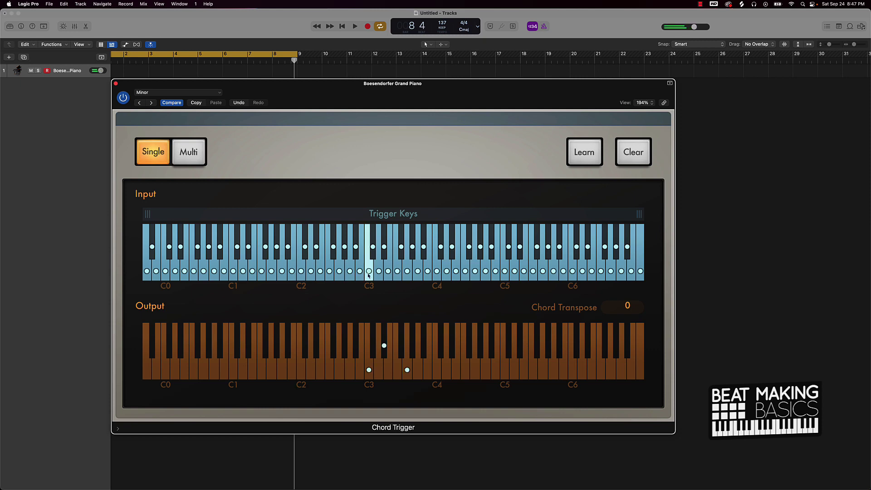
pyautogui.click(398, 275)
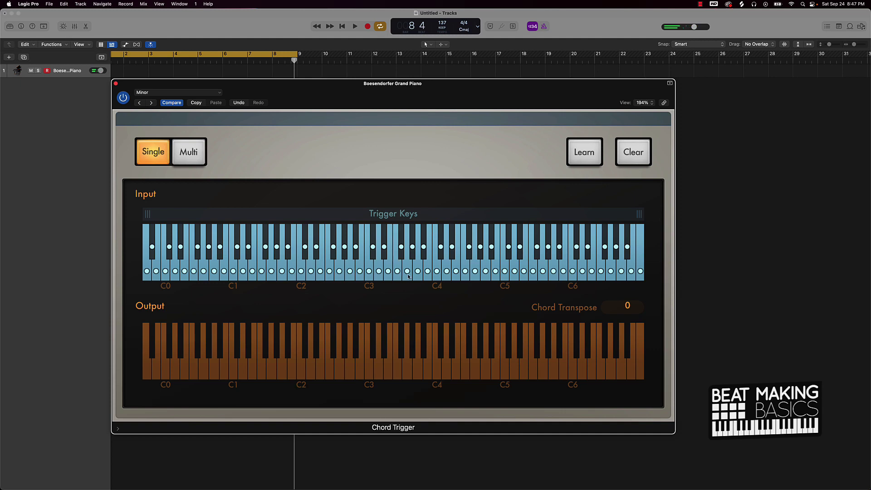
pyautogui.click(407, 274)
pyautogui.click(368, 275)
pyautogui.click(368, 275)
pyautogui.click(330, 275)
pyautogui.click(337, 275)
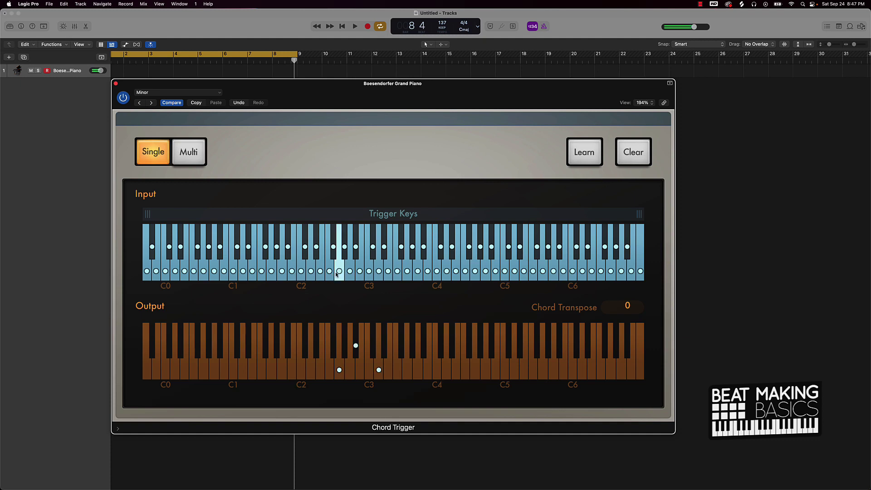
pyautogui.click(369, 275)
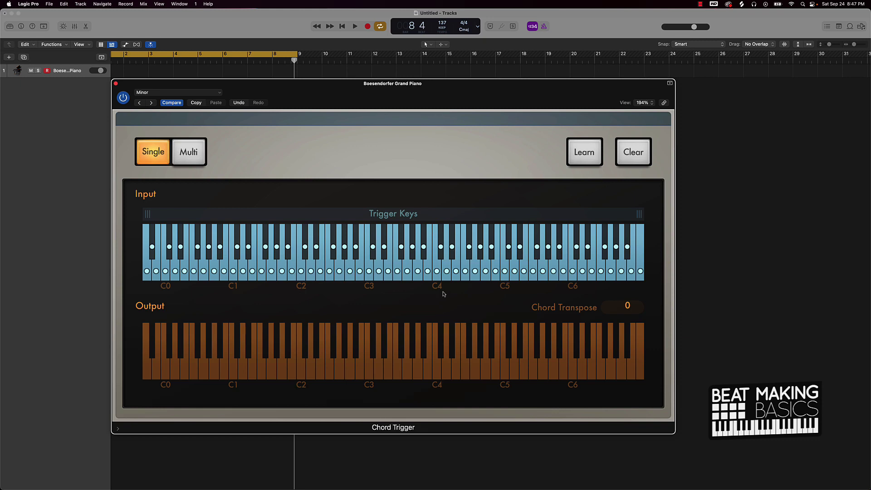
pyautogui.click(370, 275)
pyautogui.click(367, 275)
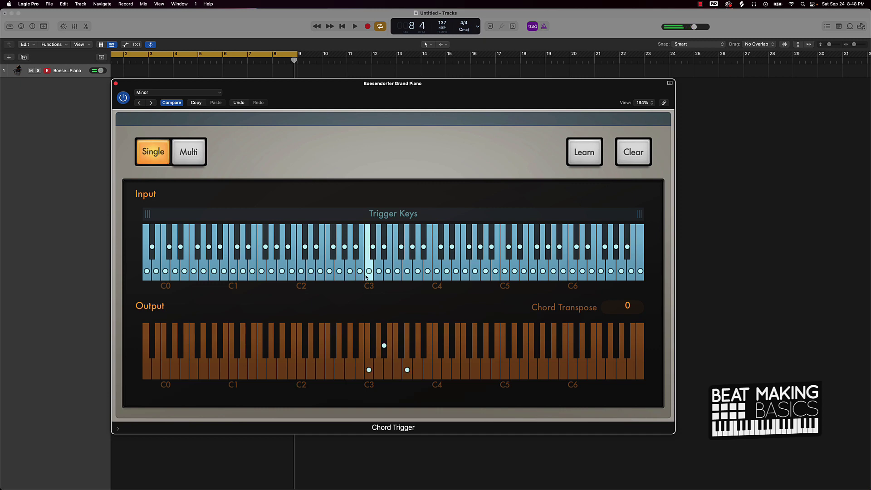
pyautogui.click(329, 272)
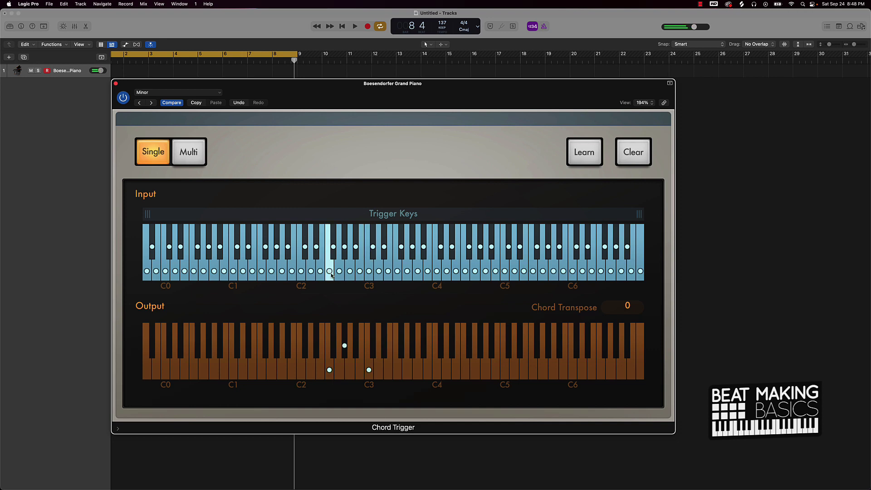
pyautogui.click(340, 273)
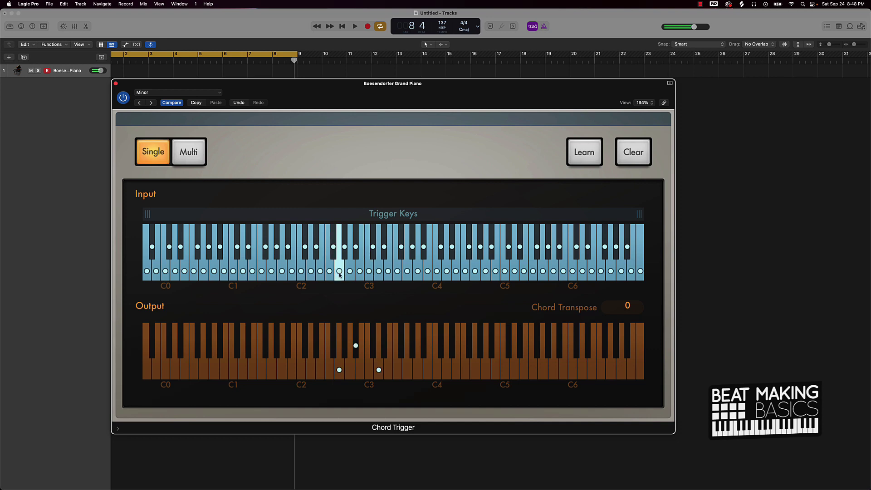
pyautogui.click(369, 273)
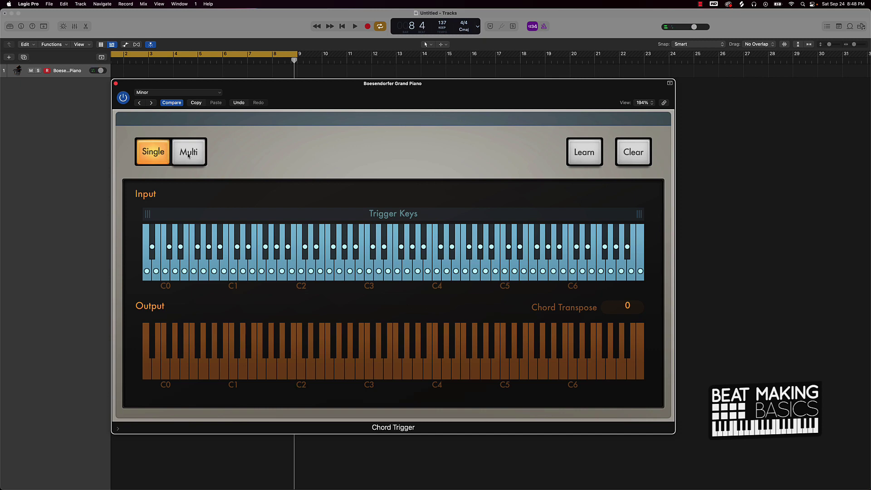
# Close the Chord Trigger window and show the Piano Roll editor below the tracks
pyautogui.click(116, 84)
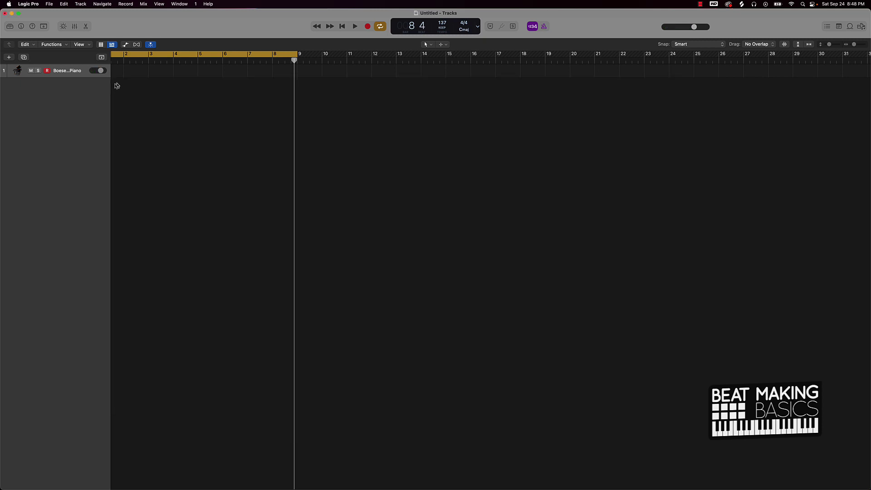
pyautogui.click(85, 29)
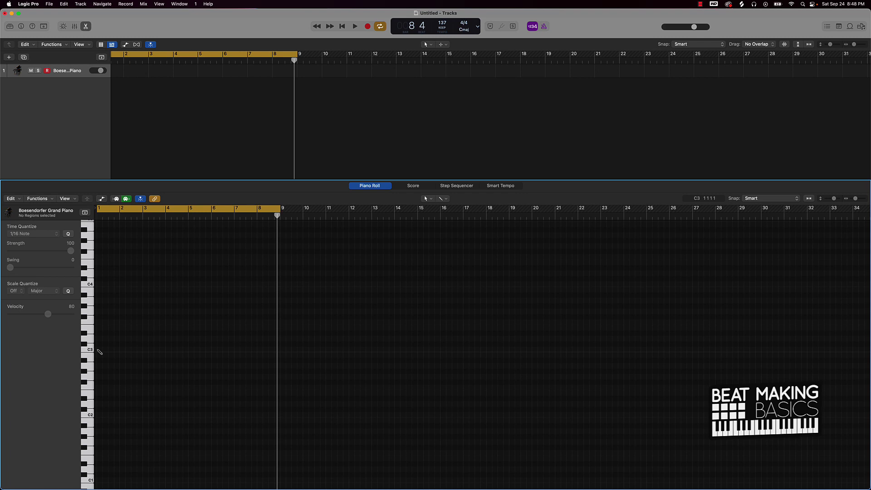
# Add a one-bar C3 note at bar 1 in the Piano Roll and audition it
pyautogui.click(99, 350)
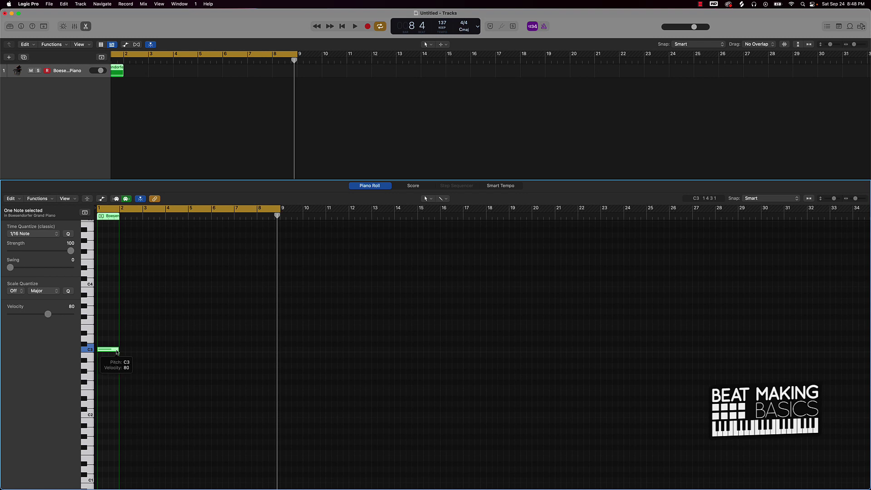
pyautogui.click(117, 349)
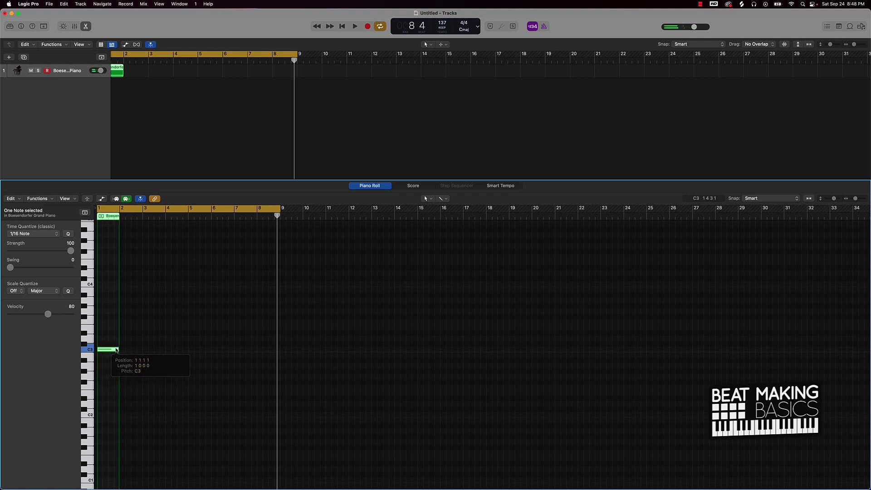
pyautogui.hscroll(1, 135, 86)
pyautogui.hscroll(-1, 136, 81)
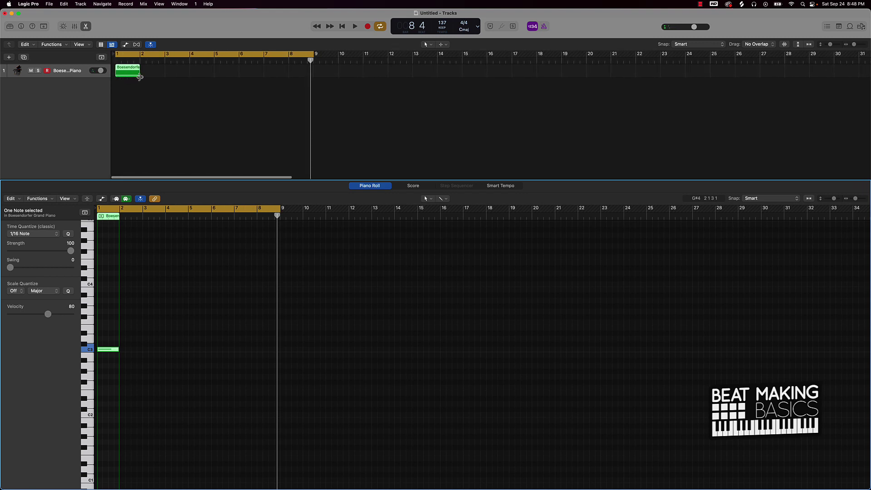
# Stretch the piano region out to bar 9 and select the C3 note
pyautogui.moveTo(139, 76); pyautogui.dragTo(310, 73)
pyautogui.click(128, 314)
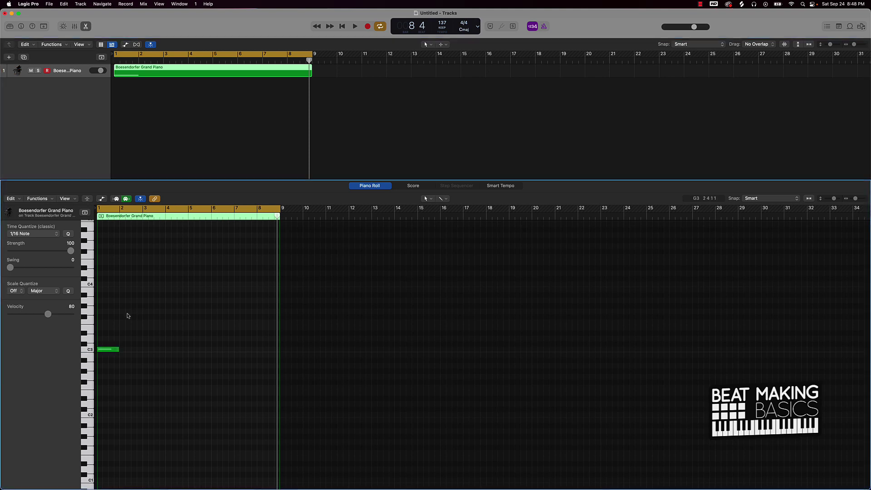
pyautogui.click(114, 350)
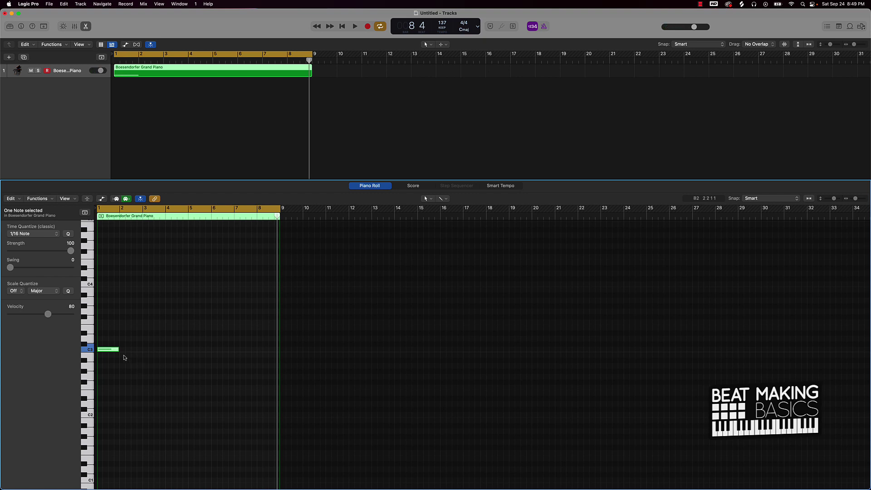
# Repeat the C3 note across bars 1–8, then transpose the bar 2 and bar 3 notes
pyautogui.press('super+r')
pyautogui.press('super+r')
pyautogui.press('super+r')
pyautogui.press('super+r')
pyautogui.press('super+r')
pyautogui.press('super+r')
pyautogui.press('super+r')
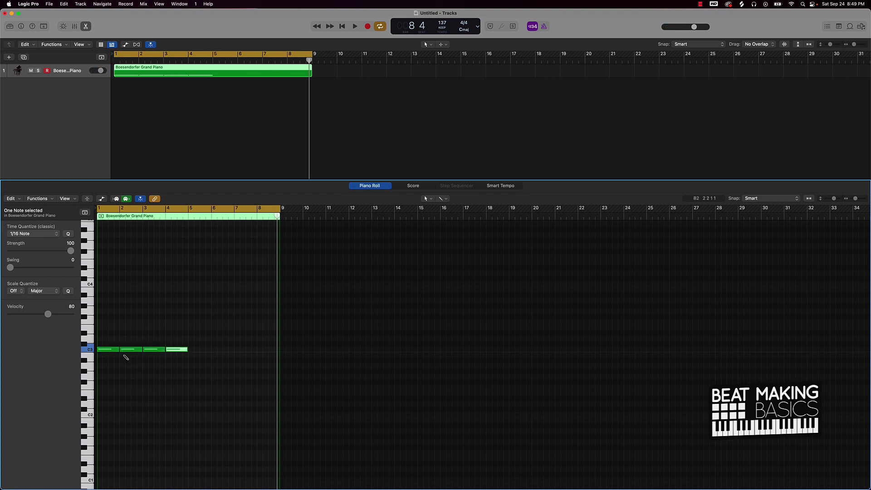
pyautogui.click(197, 371)
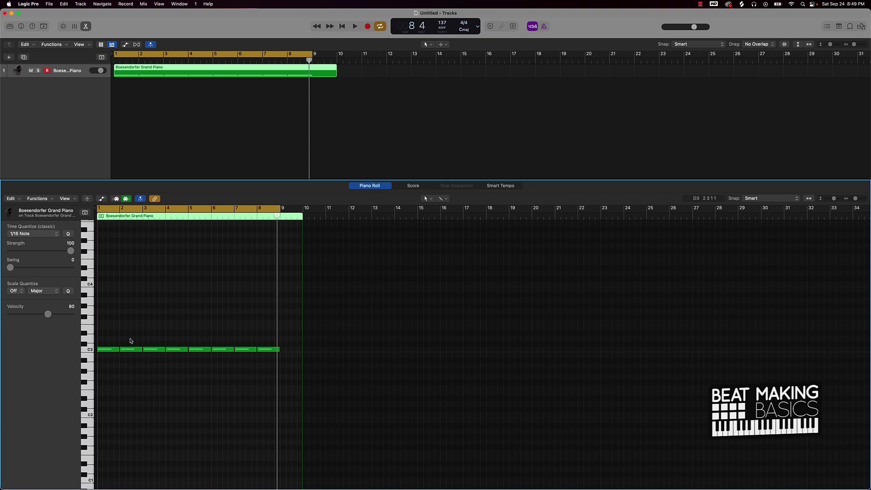
pyautogui.click(130, 349)
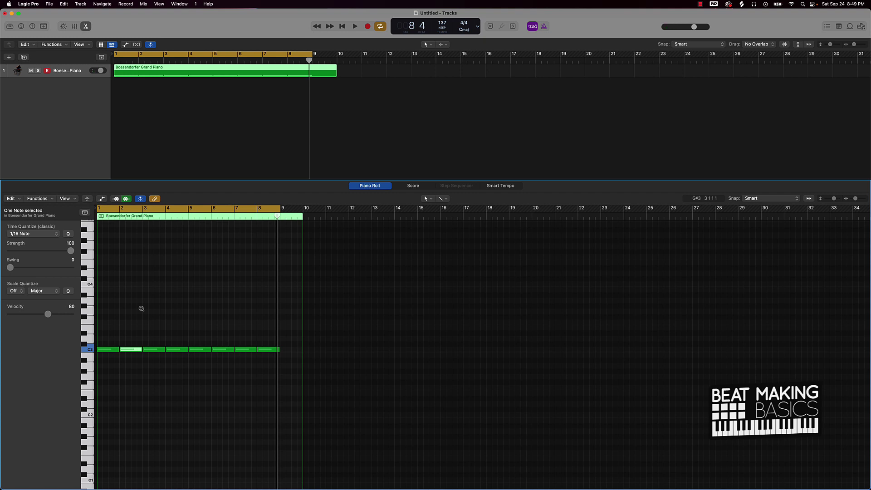
pyautogui.hotkey('alt', 'Up')
pyautogui.hotkey('alt', 'Up')
pyautogui.hotkey('alt', 'Up')
pyautogui.hotkey('alt', 'Up')
pyautogui.hotkey('alt', 'Up')
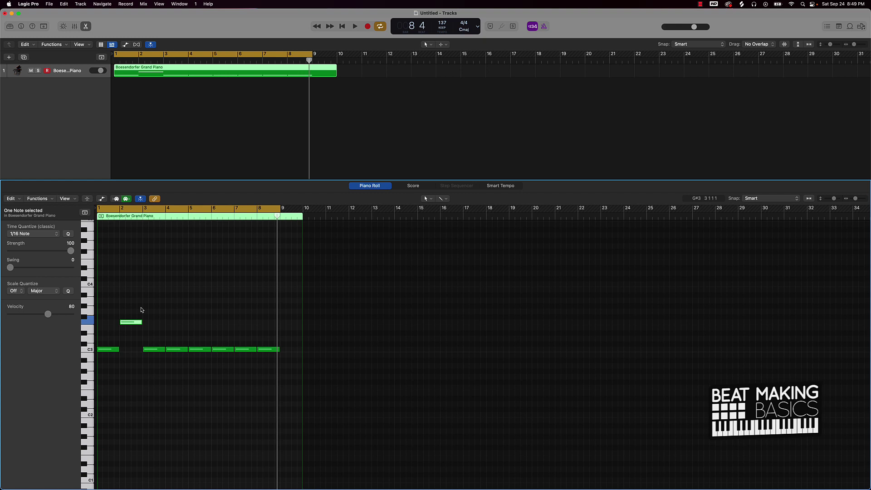
pyautogui.hotkey('alt', 'shift', 'Down')
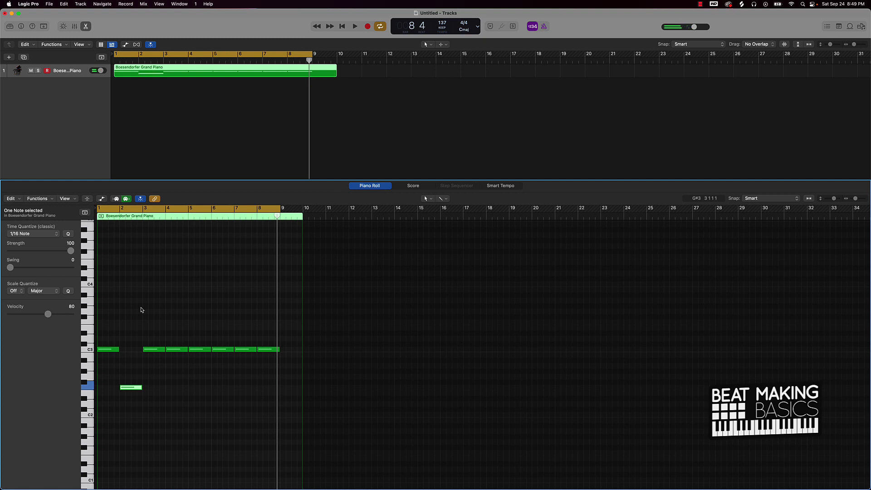
pyautogui.click(156, 349)
pyautogui.hotkey('alt', 'shift', 'Down')
pyautogui.hotkey('alt', 'shift', 'Up')
pyautogui.hotkey('alt', 'Down')
pyautogui.hotkey('alt', 'Down')
pyautogui.hotkey('alt', 'Down')
pyautogui.hotkey('alt', 'Down')
pyautogui.hotkey('alt', 'Down')
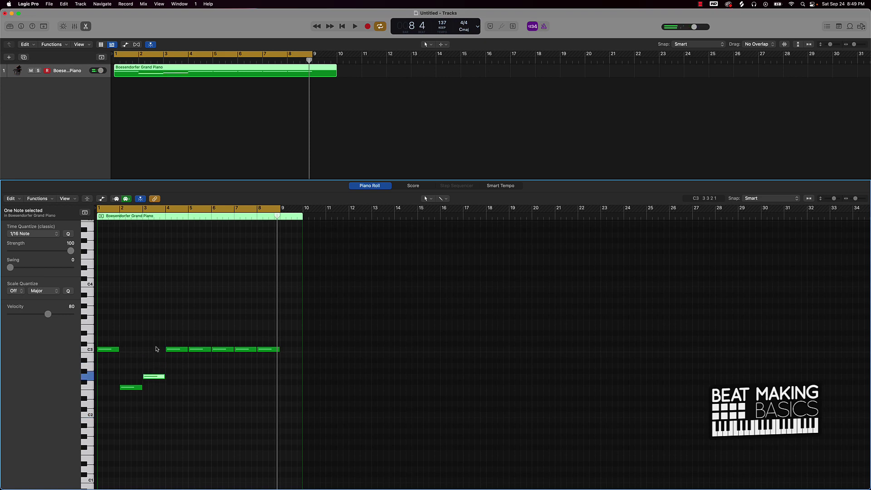
# Transpose the bar 5, 6 and 7 notes by semitones and octaves
pyautogui.scroll(1, 156, 349)
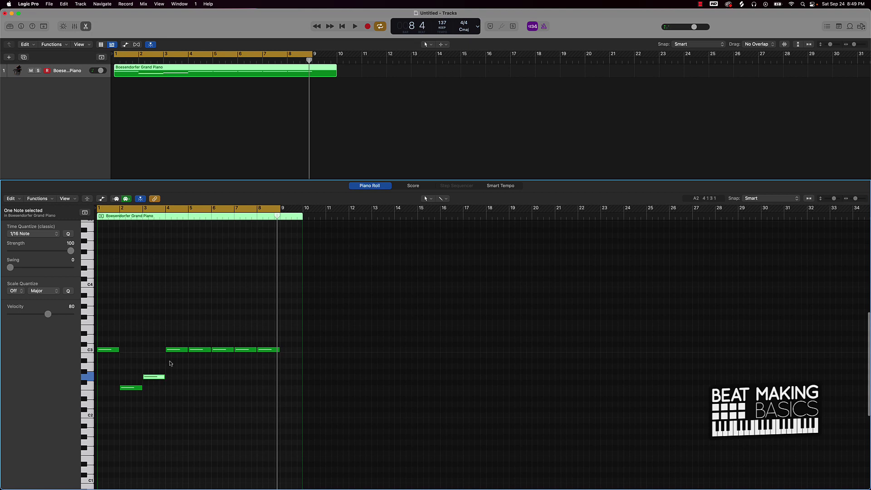
pyautogui.click(198, 352)
pyautogui.scroll(-1, 200, 351)
pyautogui.hotkey('alt', 'Up')
pyautogui.hotkey('alt', 'Up')
pyautogui.hotkey('alt', 'Up')
pyautogui.hotkey('alt', 'Up')
pyautogui.hotkey('alt', 'Up')
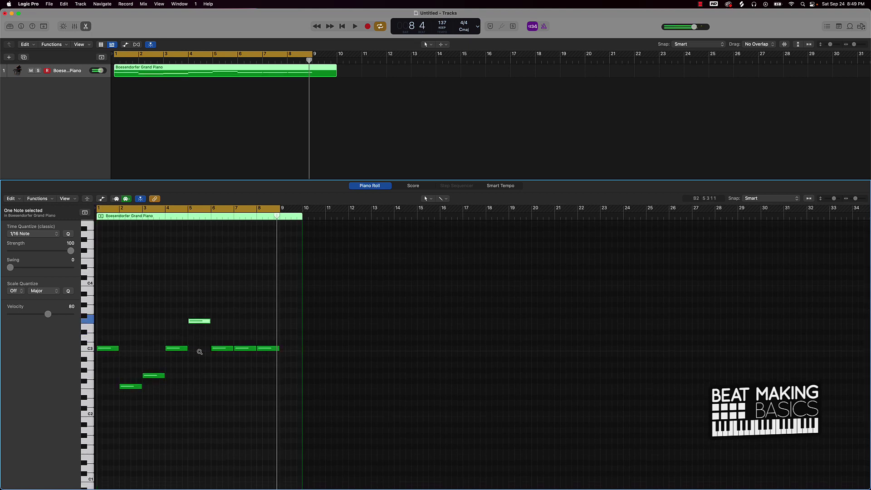
pyautogui.click(219, 349)
pyautogui.hotkey('alt', 'Up')
pyautogui.hotkey('alt', 'Up')
pyautogui.hotkey('alt', 'Up')
pyautogui.hotkey('alt', 'Up')
pyautogui.hotkey('alt', 'Up')
pyautogui.hotkey('alt', 'Up')
pyautogui.hotkey('alt', 'Up')
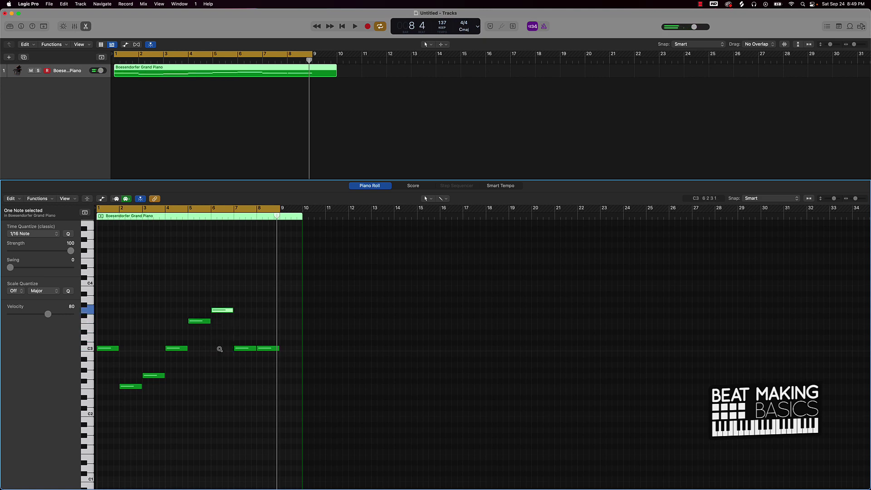
pyautogui.hotkey('alt', 'Down')
pyautogui.hotkey('alt', 'Down')
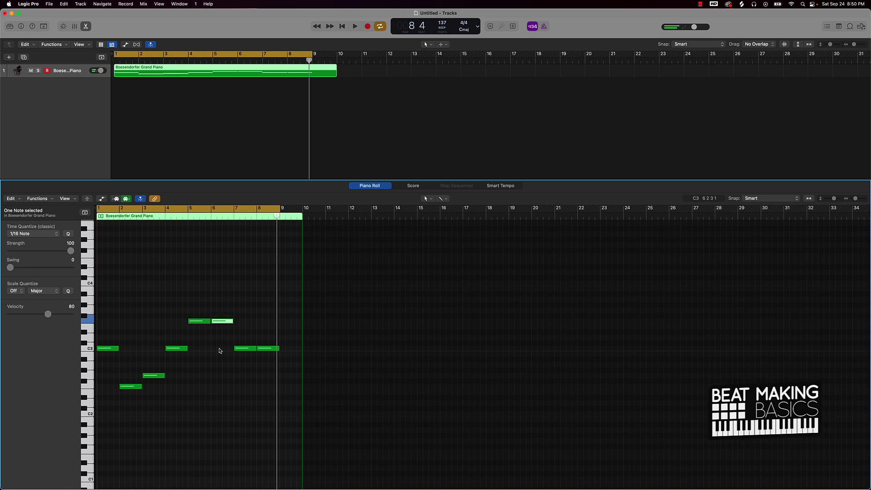
pyautogui.click(202, 322)
pyautogui.hotkey('alt', 'shift', 'Down')
pyautogui.click(239, 348)
pyautogui.hotkey('alt', 'Up')
pyautogui.hotkey('alt', 'Up')
pyautogui.hotkey('alt', 'Up')
pyautogui.hotkey('alt', 'Up')
pyautogui.hotkey('alt', 'Up')
pyautogui.hotkey('alt', 'Up')
pyautogui.hotkey('alt', 'Up')
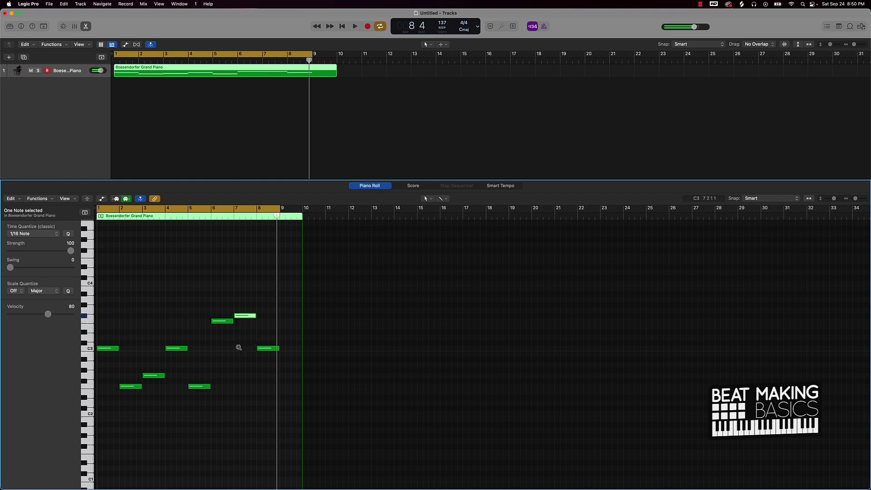
pyautogui.click(266, 349)
pyautogui.click(246, 358)
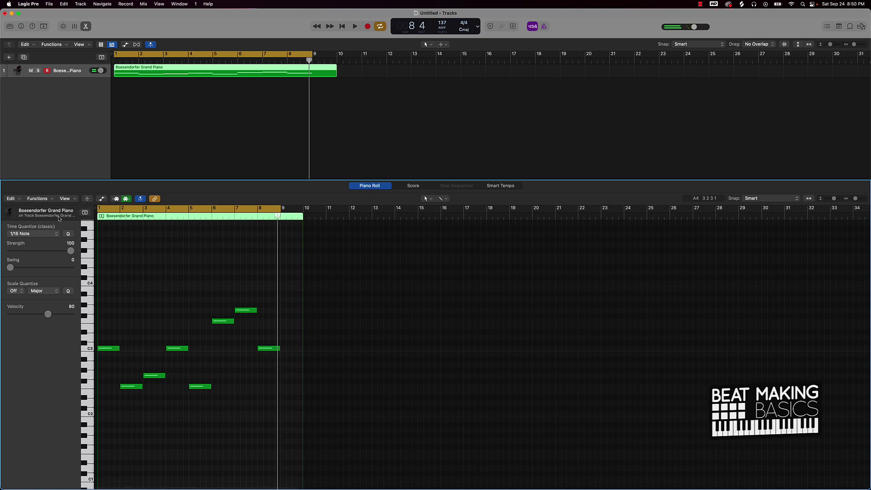
# Play the progression, drop bar 7 an octave, trim the region to bar 9 and loop it
pyautogui.press('space')
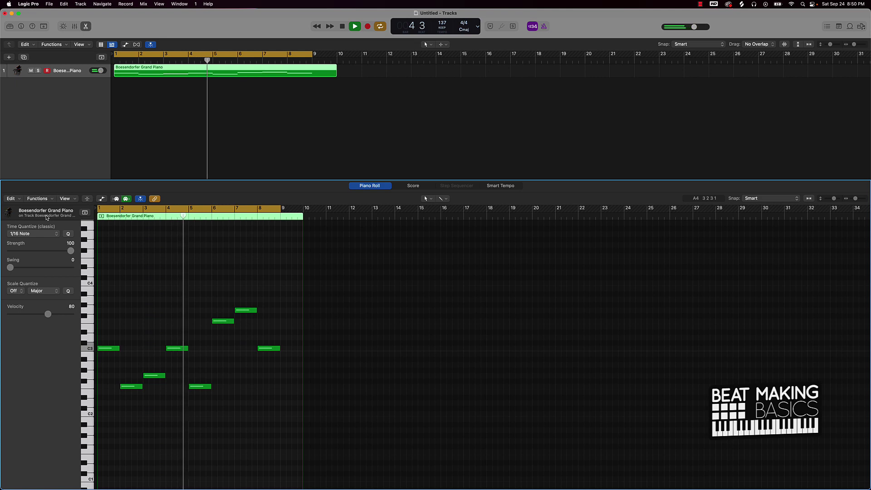
pyautogui.press('space')
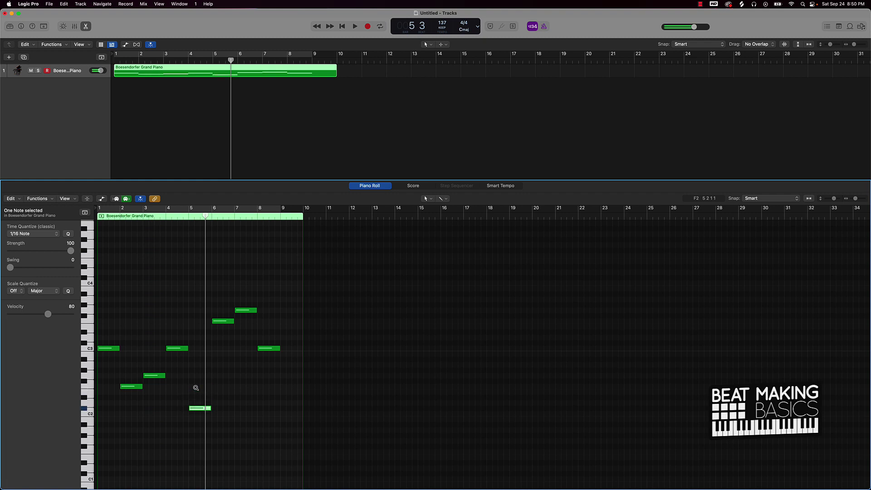
pyautogui.press('space')
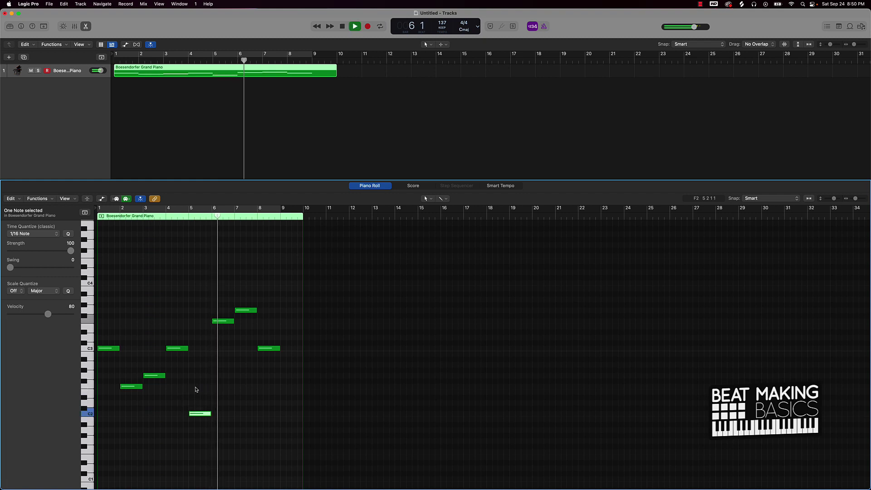
pyautogui.press('space')
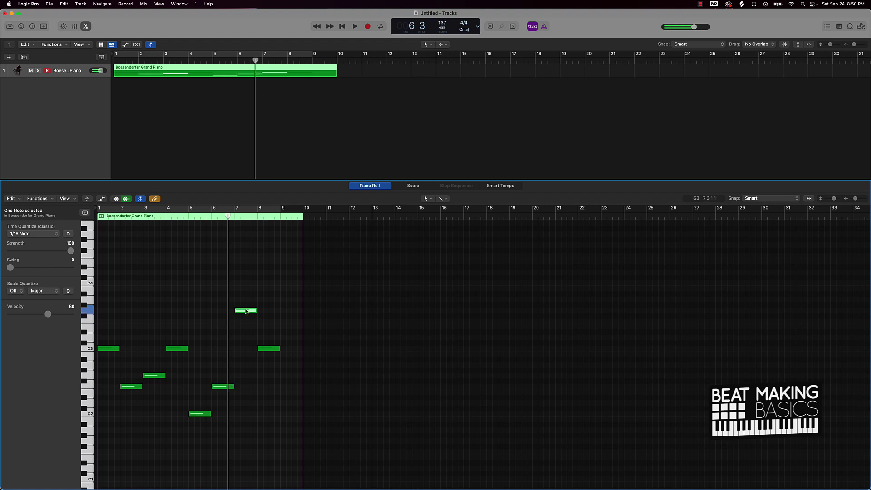
pyautogui.hotkey('alt', 'shift', 'Down')
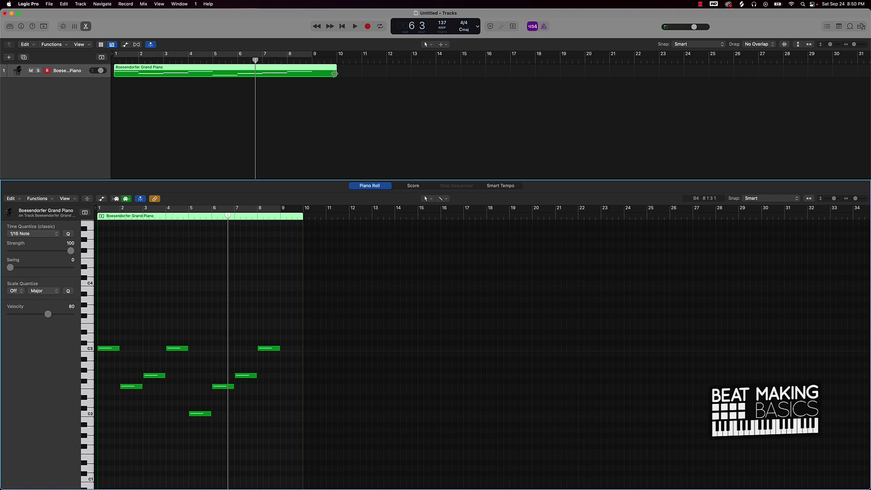
pyautogui.moveTo(333, 76); pyautogui.dragTo(311, 79)
pyautogui.press('u')
pyautogui.press('space')
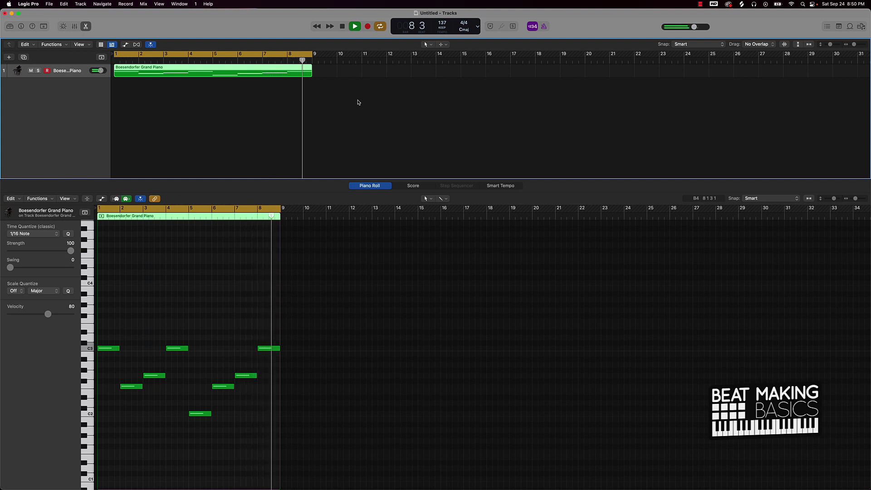
pyautogui.press('space')
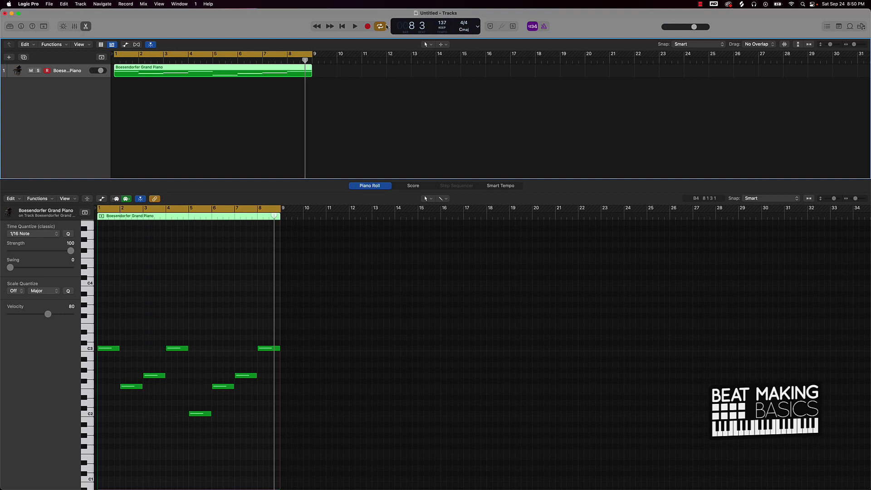
# Insert ValhallaRoom reverb in an Audio FX slot on the grand piano channel strip
pyautogui.click(21, 26)
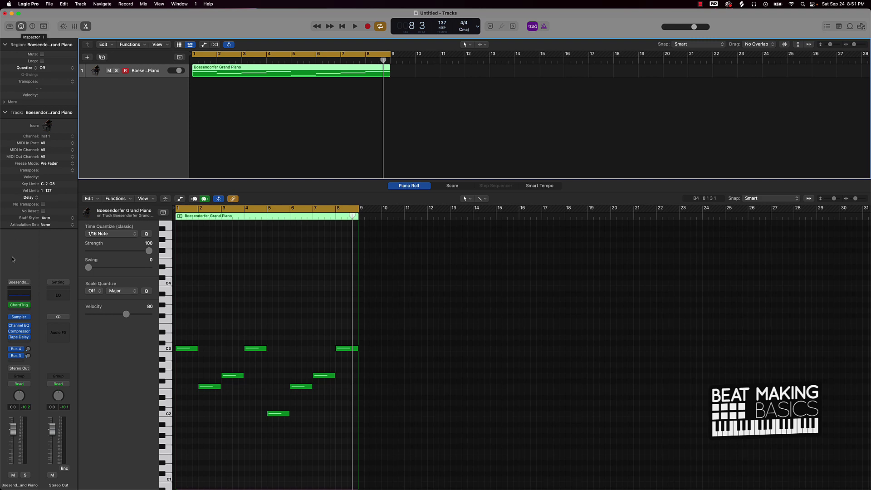
pyautogui.click(27, 343)
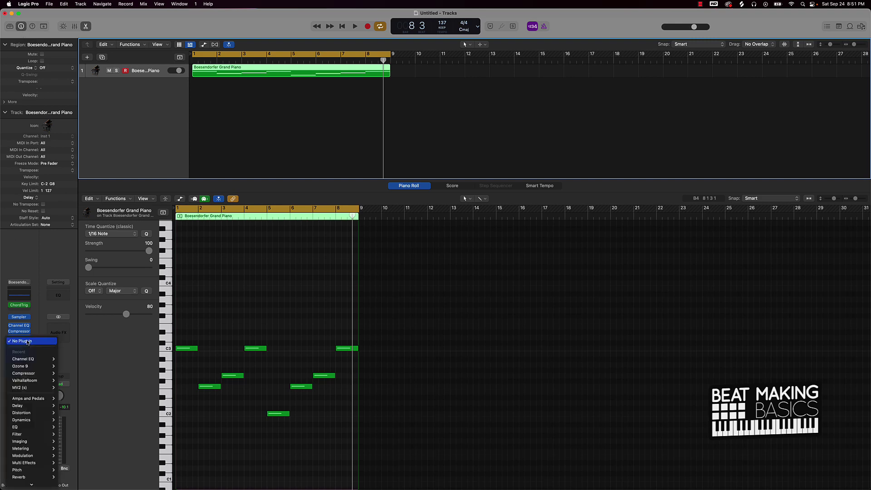
pyautogui.moveTo(32, 484)
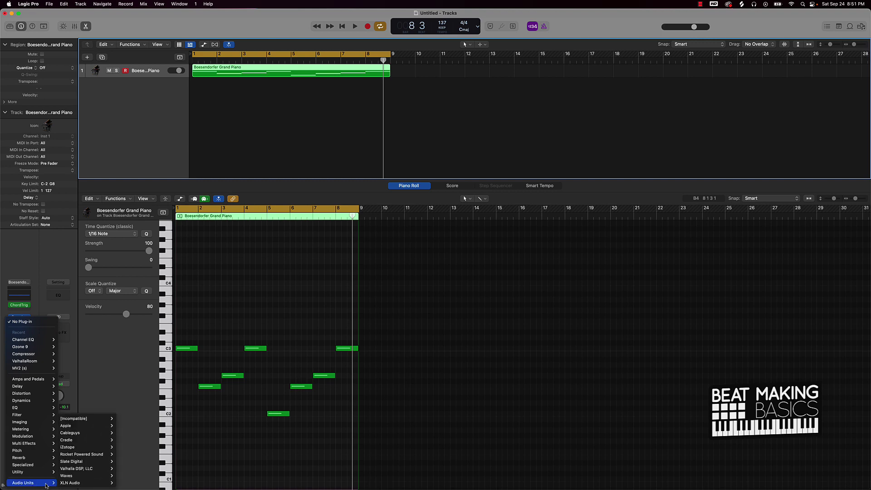
pyautogui.moveTo(81, 469)
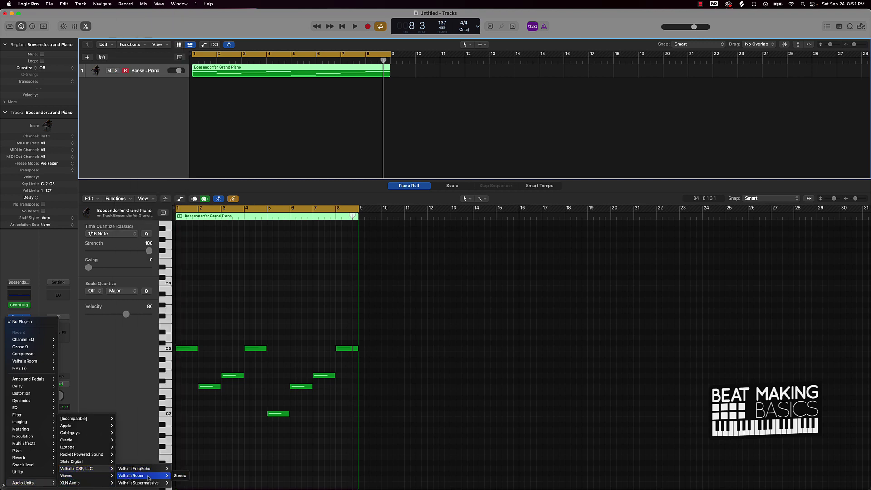
pyautogui.click(173, 476)
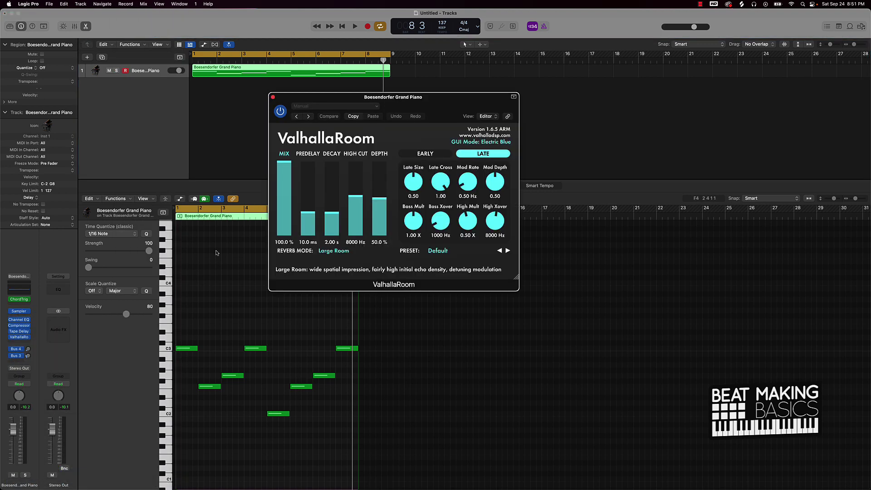
# Lower the reverb mix and set its high cut to 9470 Hz while playing, then select the low C2 note
pyautogui.moveTo(285, 182); pyautogui.dragTo(356, 197)
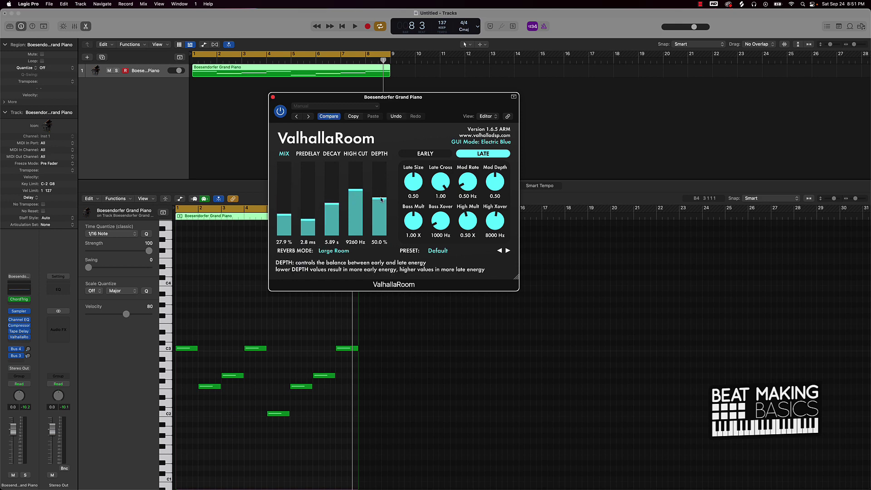
pyautogui.press('space')
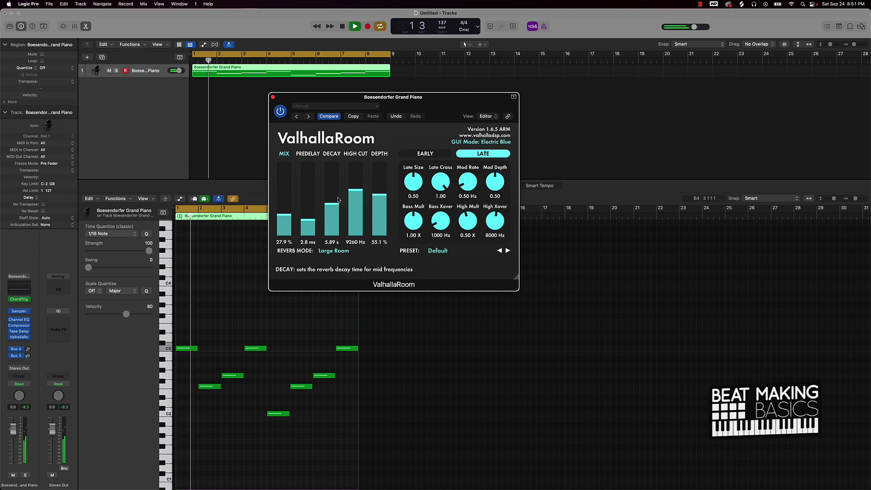
pyautogui.moveTo(356, 192); pyautogui.dragTo(356, 191)
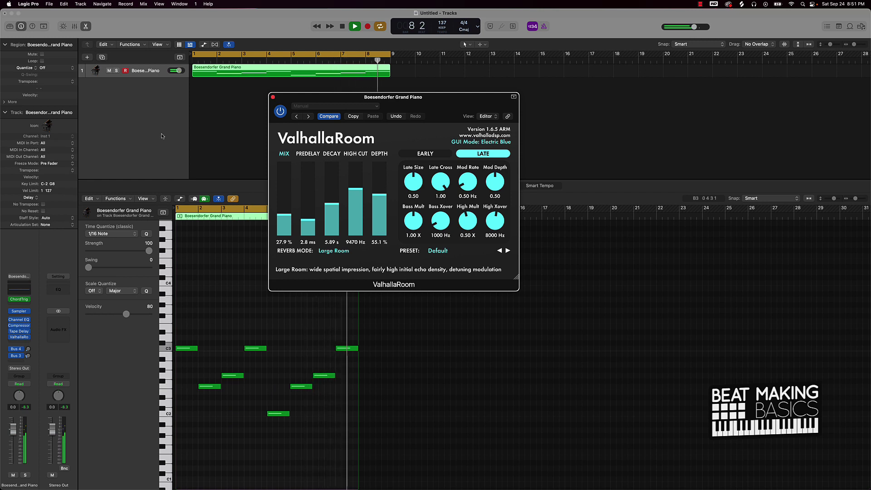
pyautogui.press('space')
pyautogui.click(275, 414)
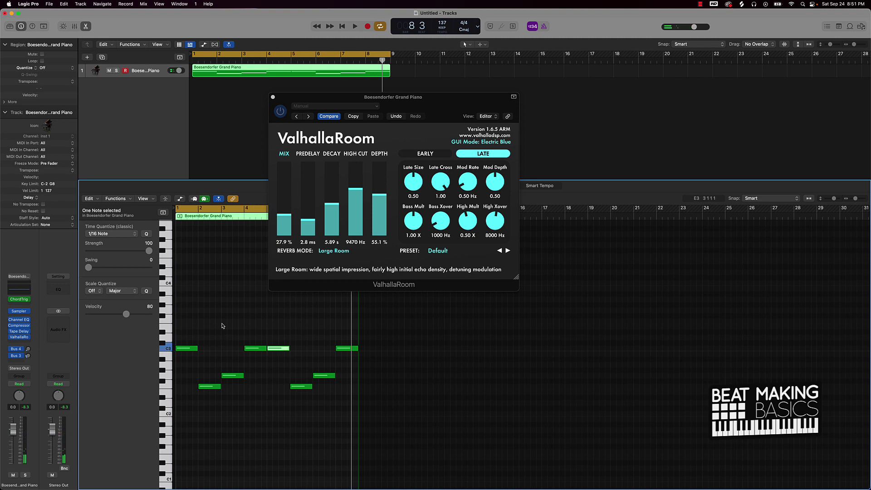
# Add a stereo Chorus to the piano track's Audio FX and start playback
pyautogui.click(24, 344)
pyautogui.moveTo(26, 465)
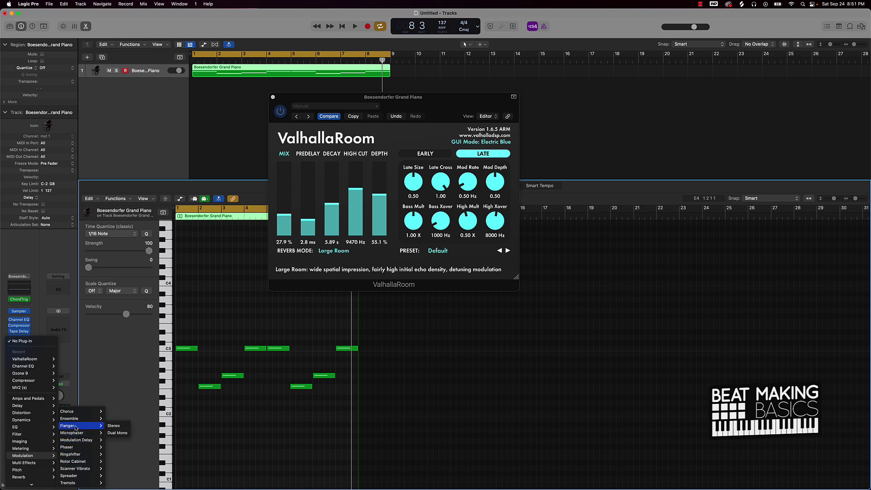
pyautogui.moveTo(80, 414)
pyautogui.click(110, 411)
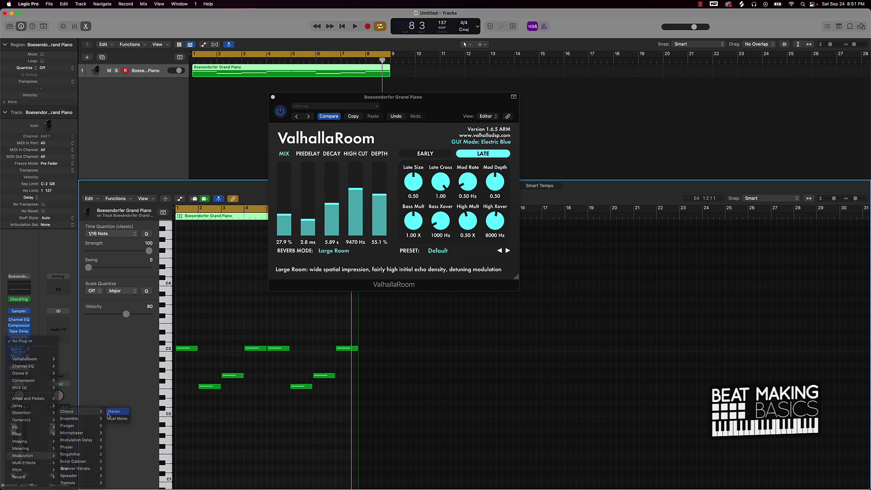
pyautogui.press('space')
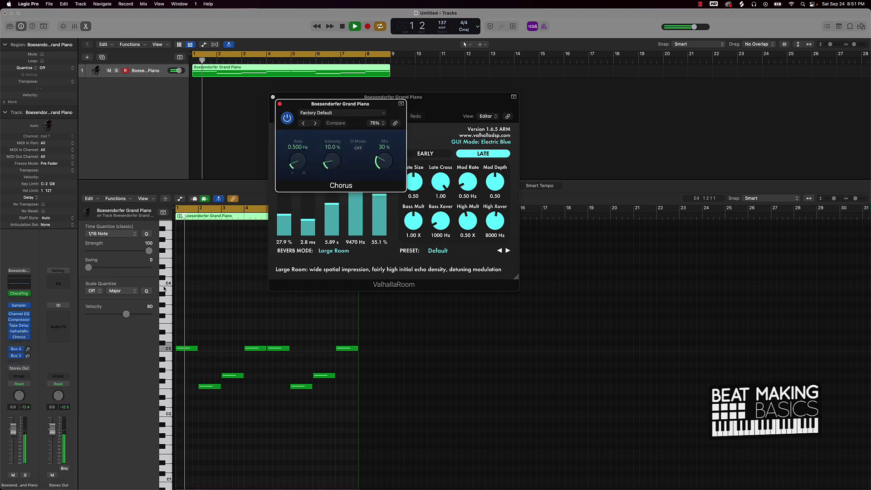
# Switch the Chorus to the Glimmering Chorus preset, stop playback and close its window
pyautogui.moveTo(22, 336)
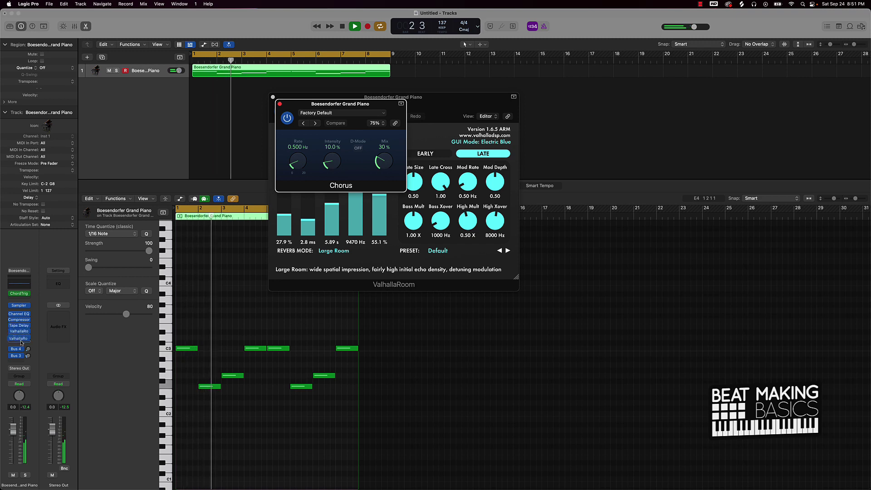
pyautogui.click(21, 336)
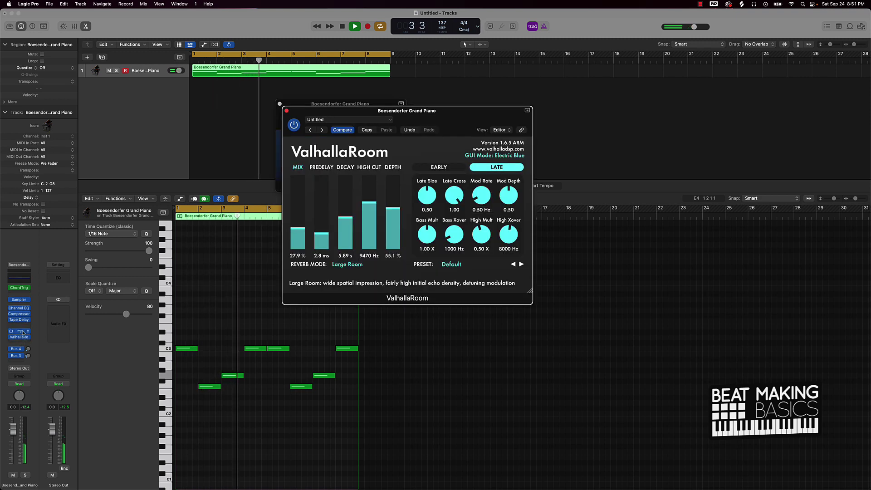
pyautogui.click(258, 217)
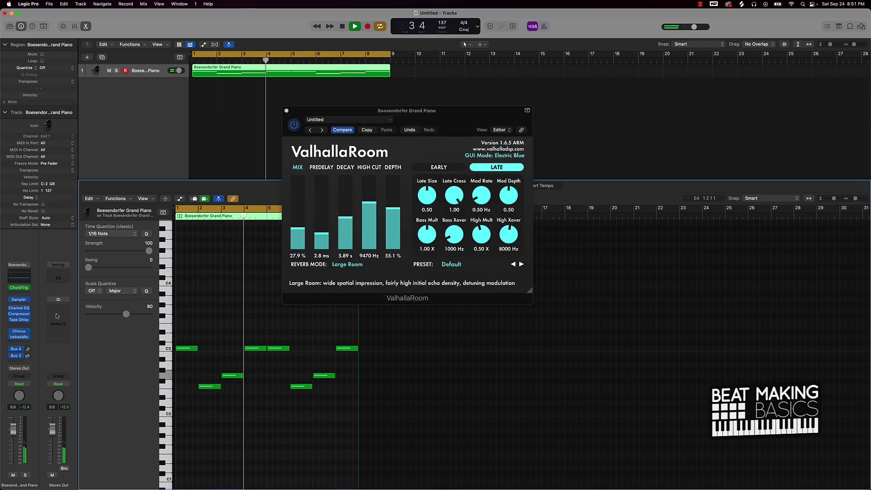
pyautogui.click(20, 332)
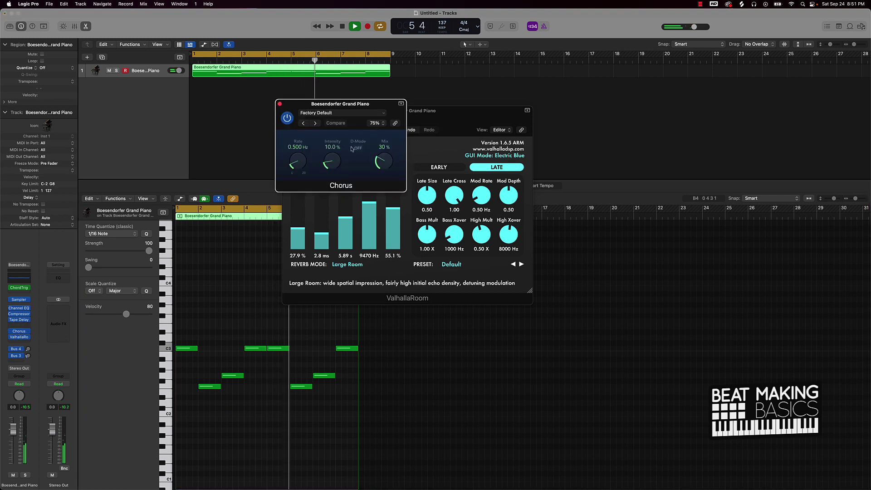
pyautogui.click(316, 124)
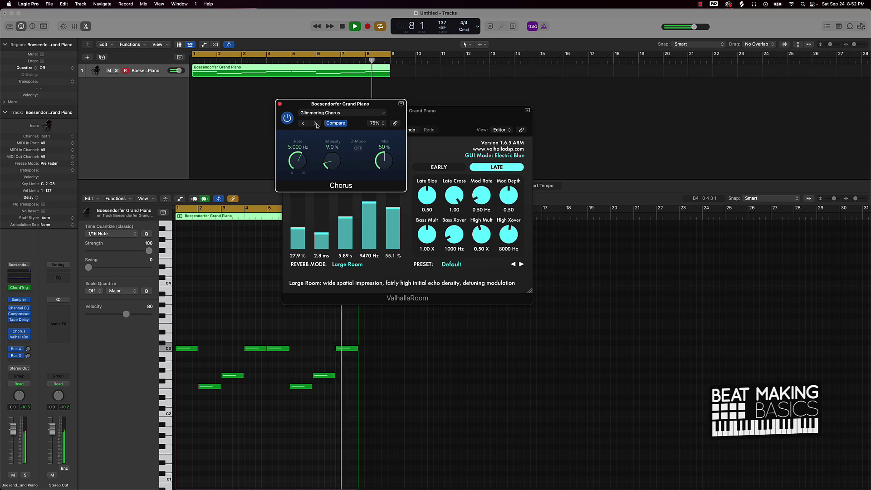
pyautogui.press('space')
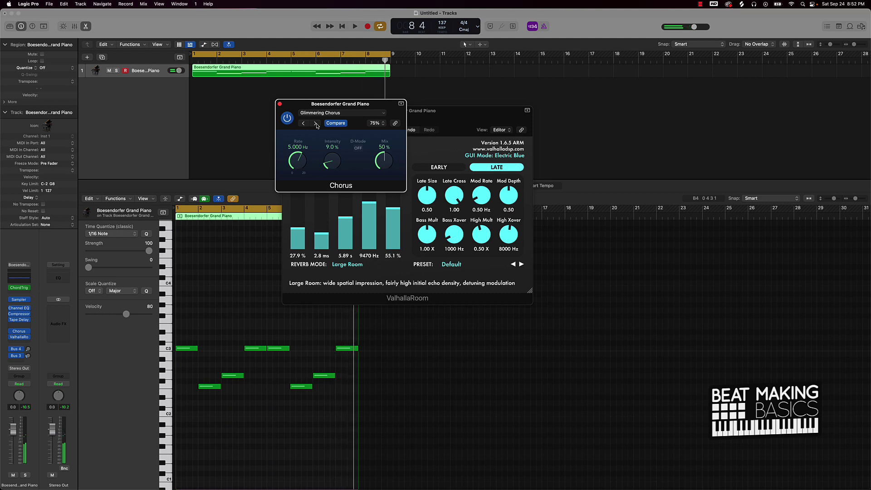
pyautogui.click(280, 104)
# Add a new software instrument track using a stereo Quick Sampler
pyautogui.click(287, 111)
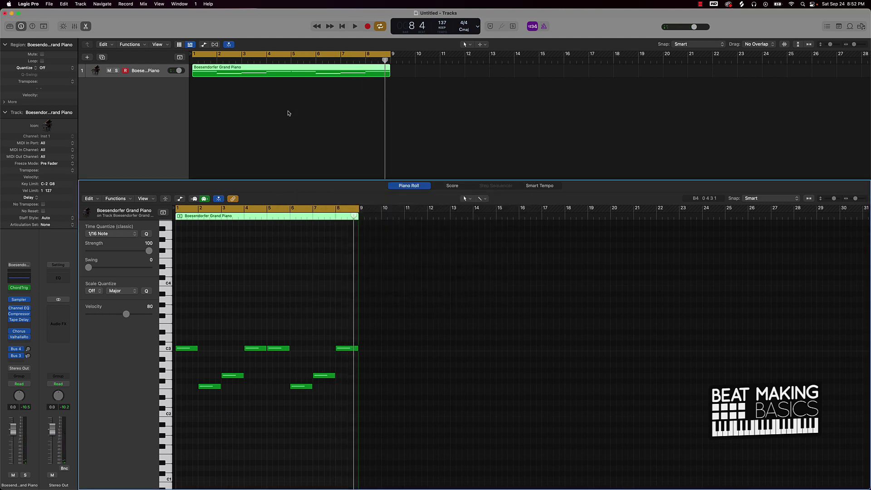
pyautogui.click(203, 90)
pyautogui.press('alt+super+n')
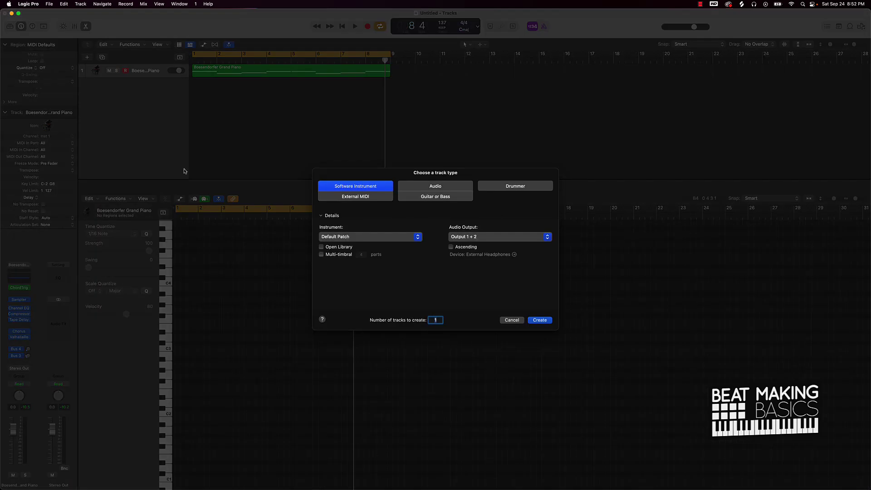
pyautogui.click(378, 241)
pyautogui.moveTo(347, 322)
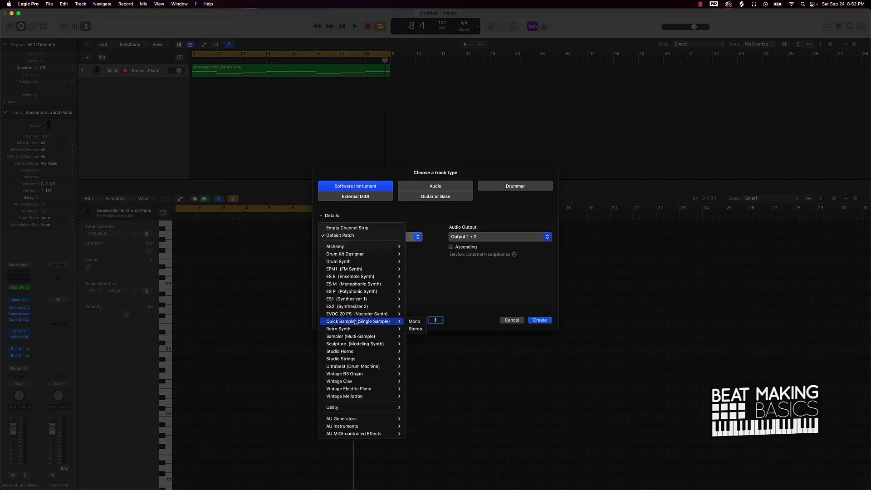
pyautogui.click(414, 329)
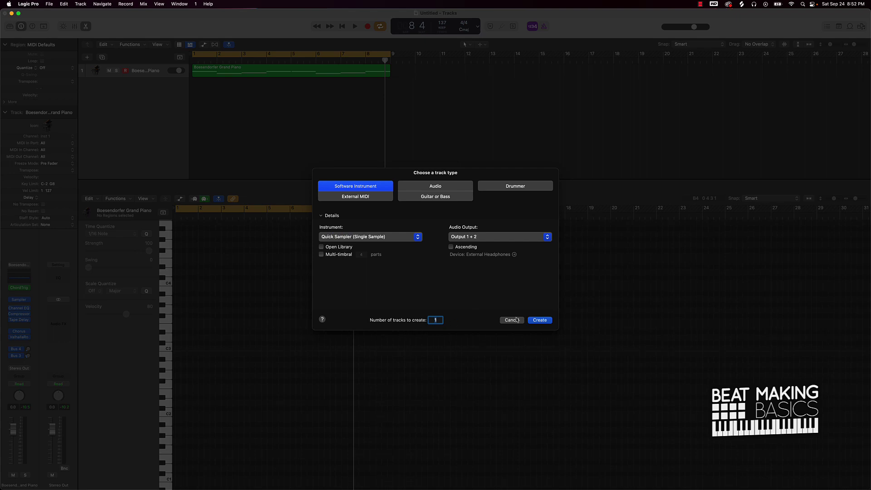
pyautogui.click(535, 321)
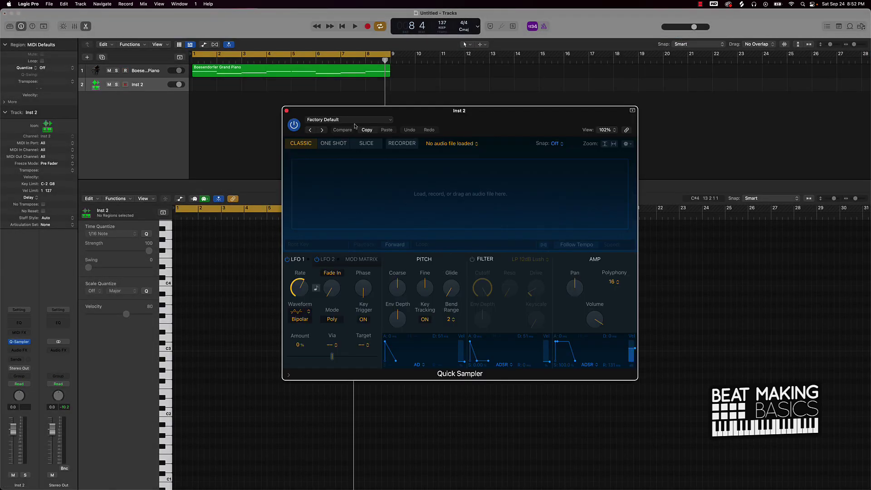
# Load the Clap Trap sample and place a clap on step 9 in the Step Sequencer
pyautogui.click(354, 120)
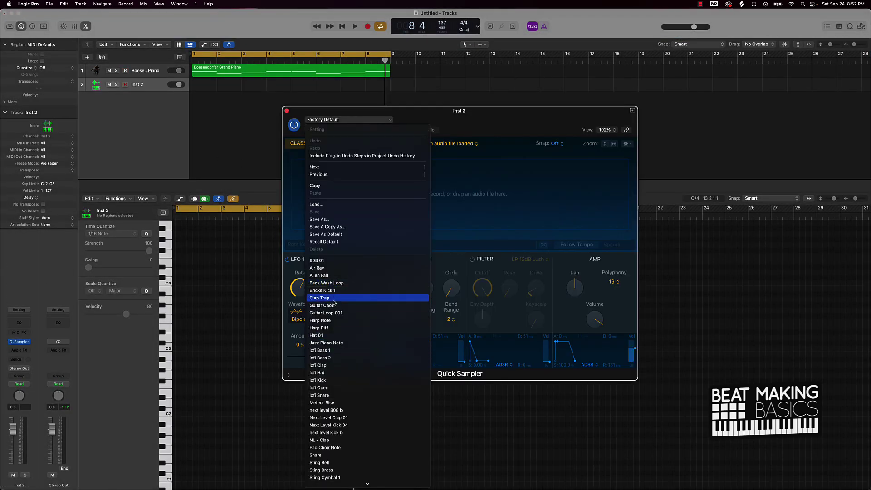
pyautogui.click(330, 299)
pyautogui.click(286, 110)
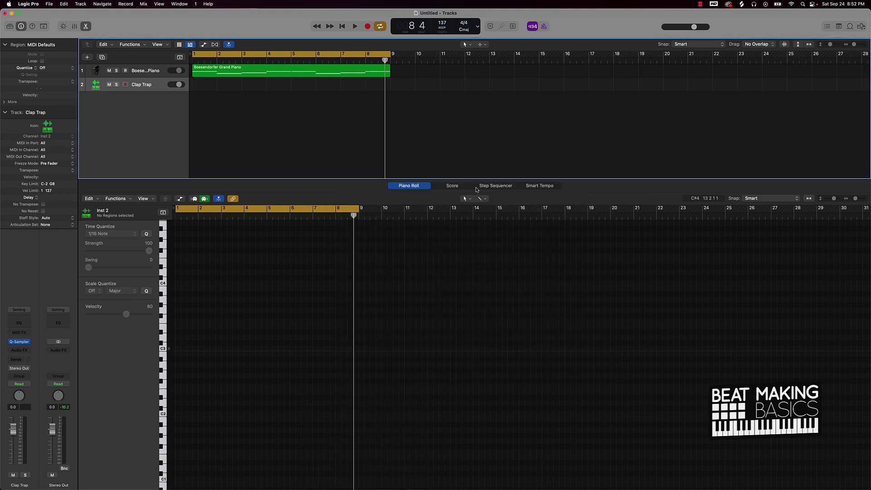
pyautogui.click(494, 186)
pyautogui.click(550, 225)
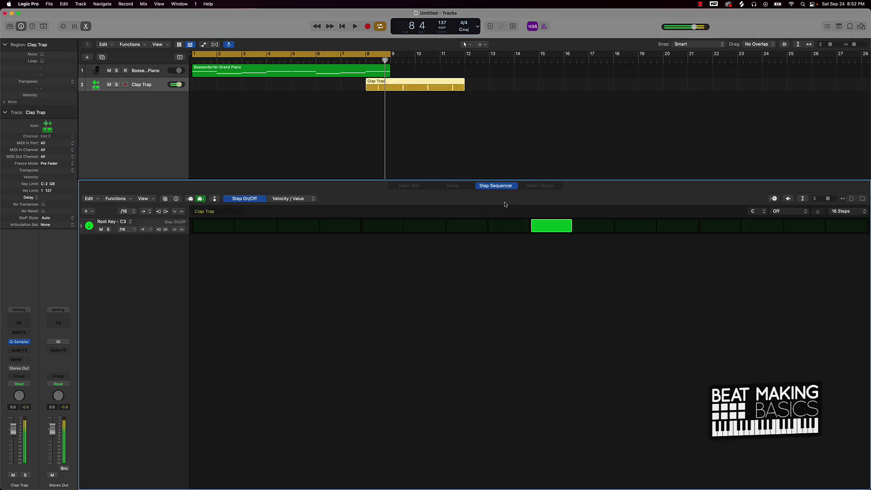
# Move the clap region to bar 1, repeat it into bars 5–8, and play the beat
pyautogui.moveTo(402, 83); pyautogui.dragTo(228, 84)
pyautogui.click(227, 106)
pyautogui.click(234, 88)
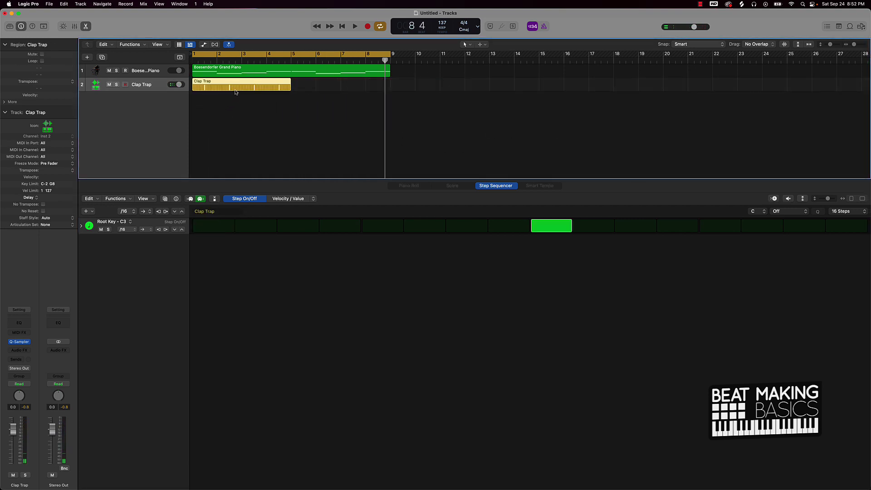
pyautogui.press('super+r')
pyautogui.press('space')
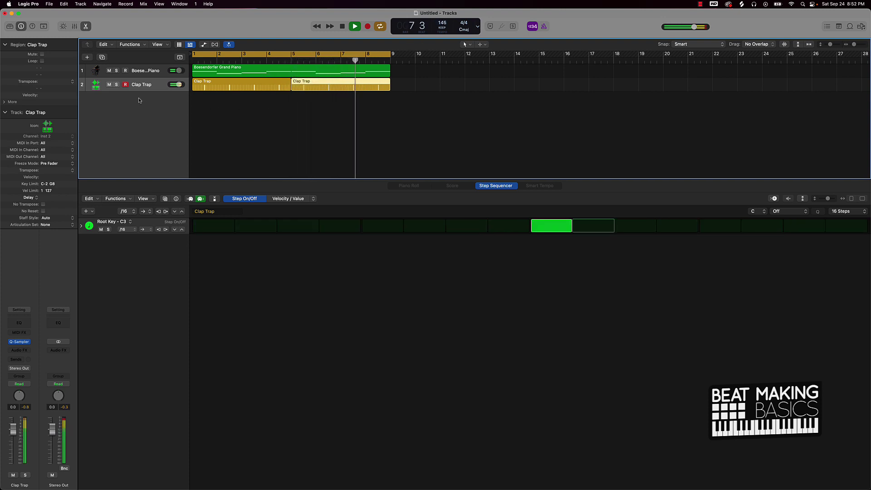
pyautogui.press('space')
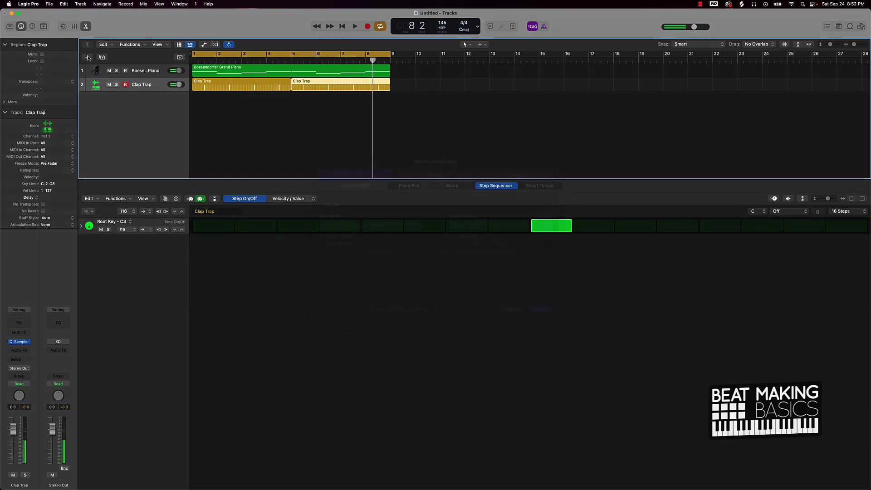
pyautogui.click(88, 57)
# Create another Quick Sampler track loaded with the 808 01 preset
pyautogui.click(534, 324)
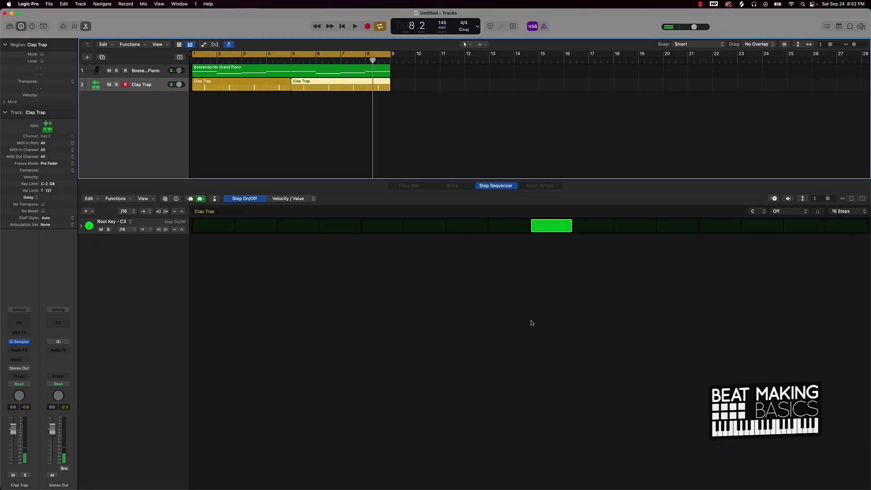
pyautogui.click(317, 119)
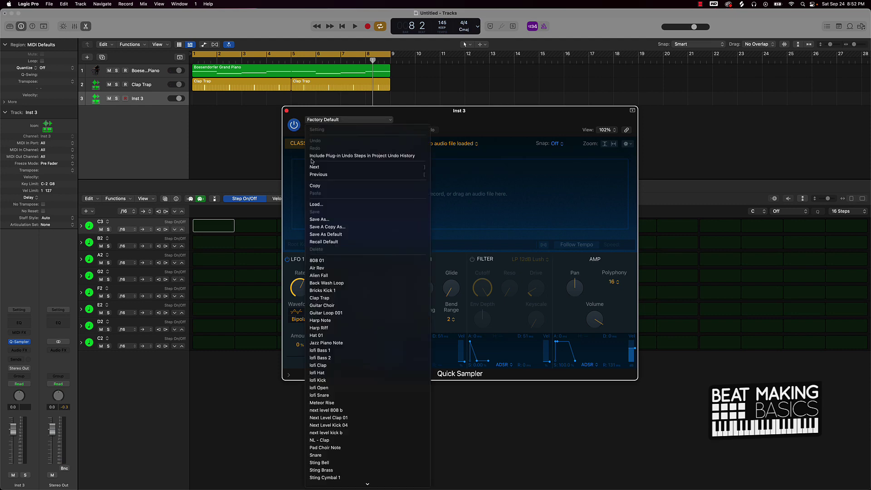
pyautogui.click(325, 261)
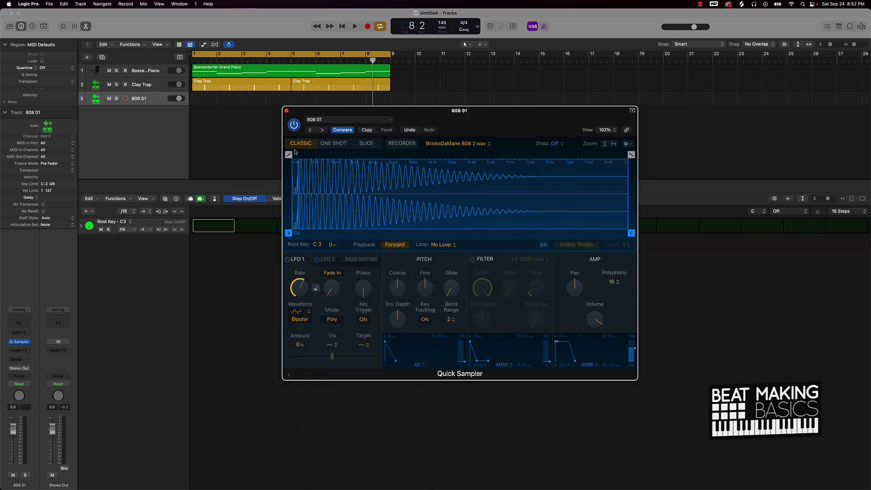
pyautogui.click(286, 112)
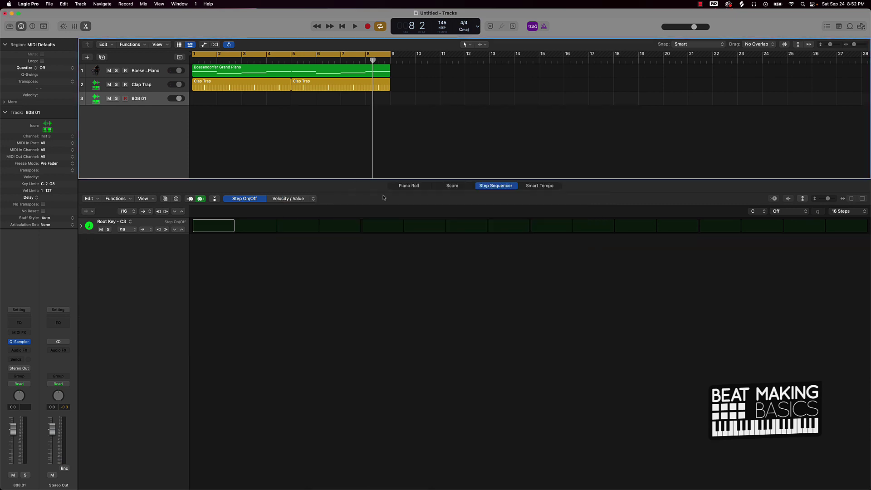
# Show the Piano Roll, place the Musical Typing keyboard over it, and play 808 notes two octaves up
pyautogui.click(408, 186)
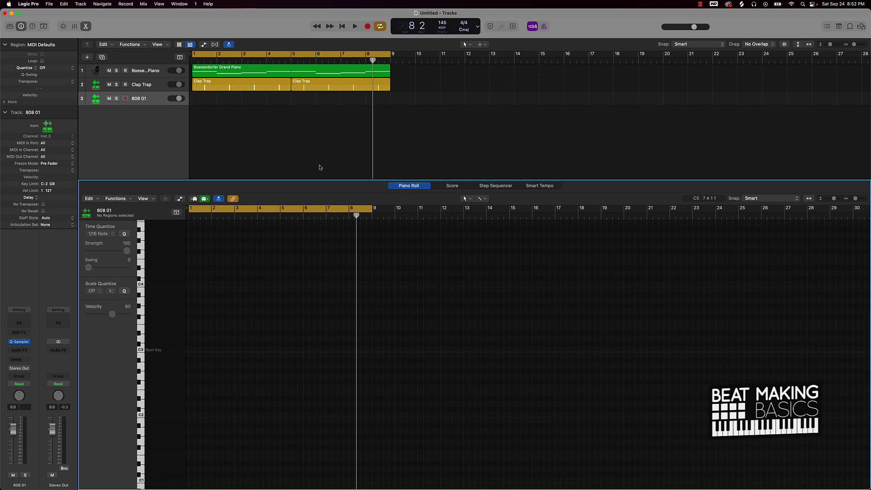
pyautogui.press('super+k')
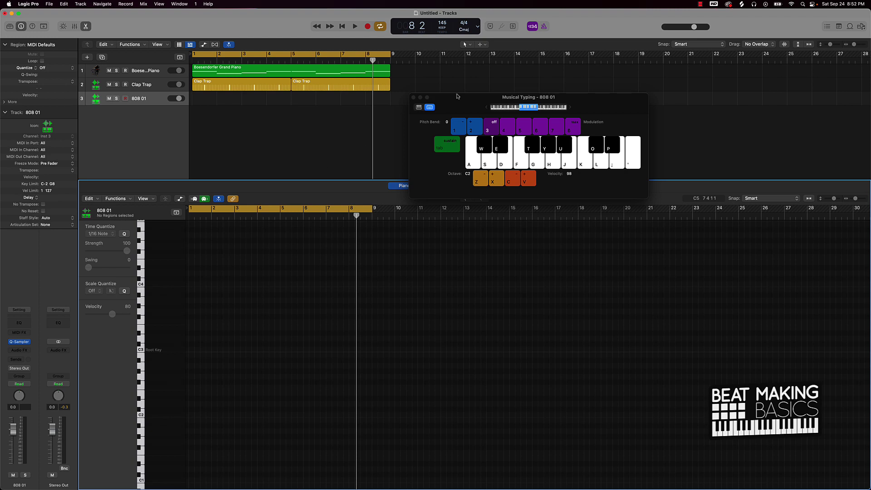
pyautogui.moveTo(578, 100); pyautogui.dragTo(416, 232)
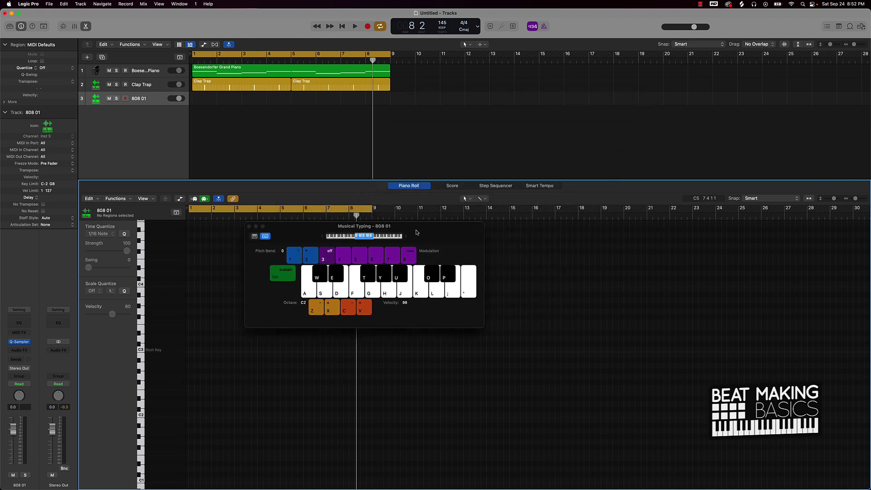
pyautogui.press('a')
pyautogui.press('x')
pyautogui.press('a')
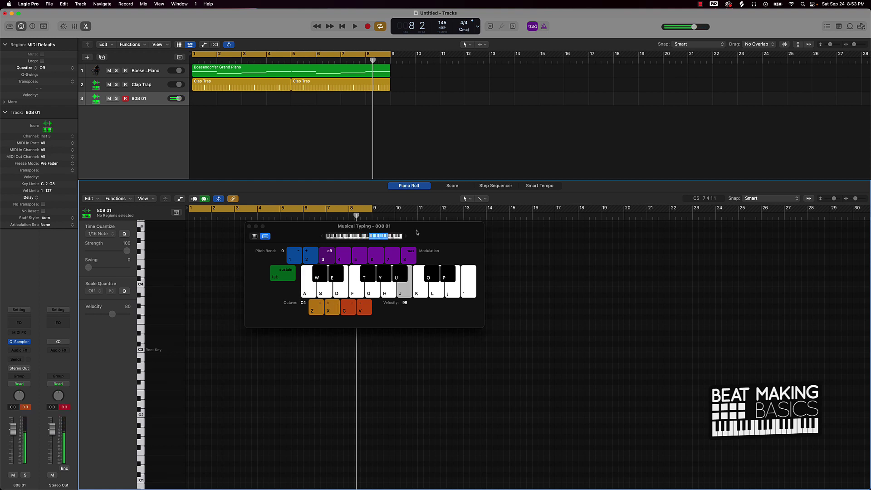
pyautogui.press('k')
# Hide the inspector, drop an octave, and hold a low 808 note while the beat plays from the start
pyautogui.press('i')
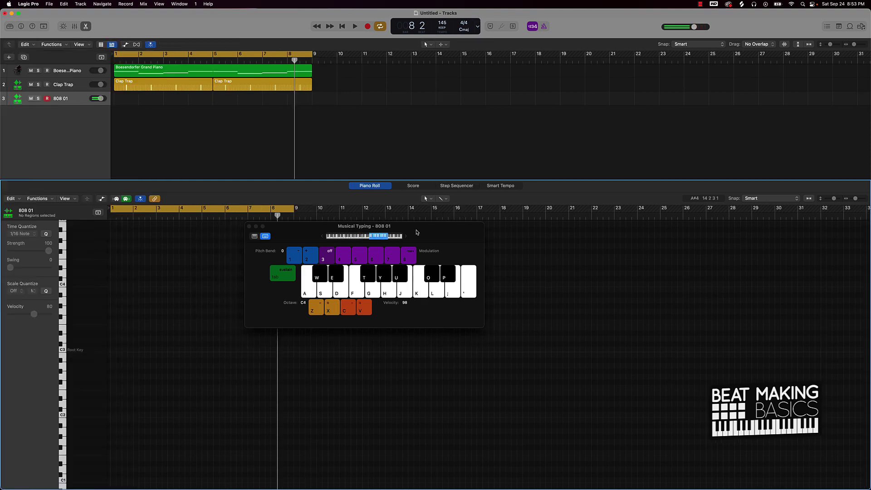
pyautogui.press('a')
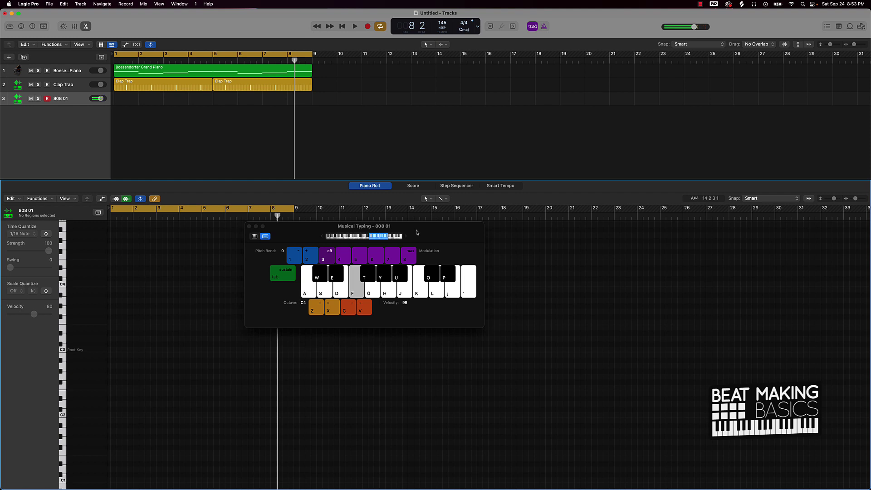
pyautogui.press('g')
pyautogui.press('a')
pyautogui.press('Return')
pyautogui.press('space')
pyautogui.press('a')
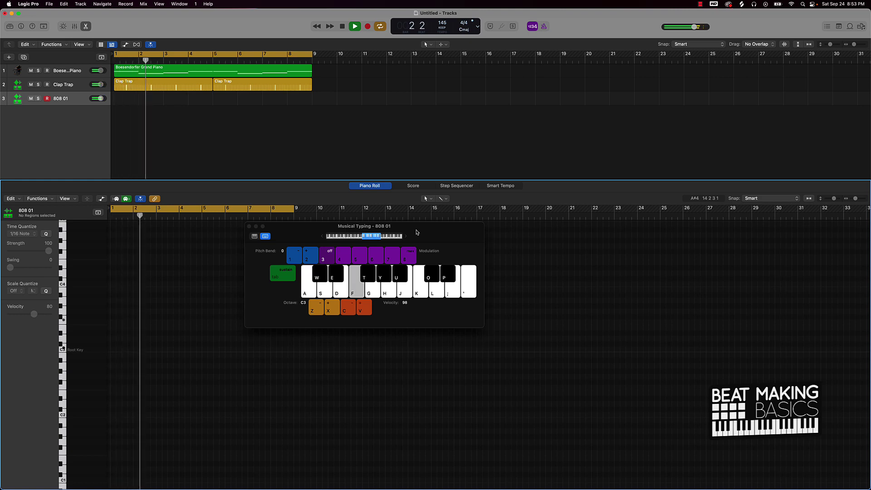
# Rehearse the G3, C3 and F3 bassline on Musical Typing during playback
pyautogui.press('g')
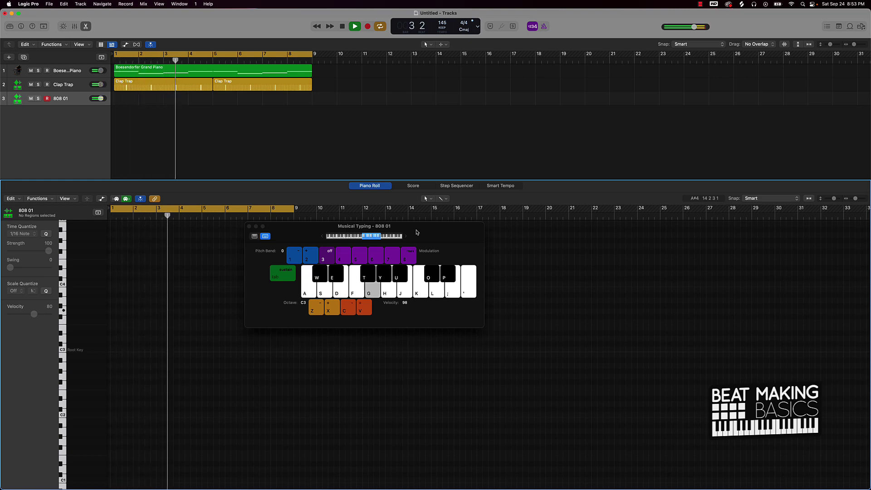
pyautogui.press('a')
pyautogui.press('a')
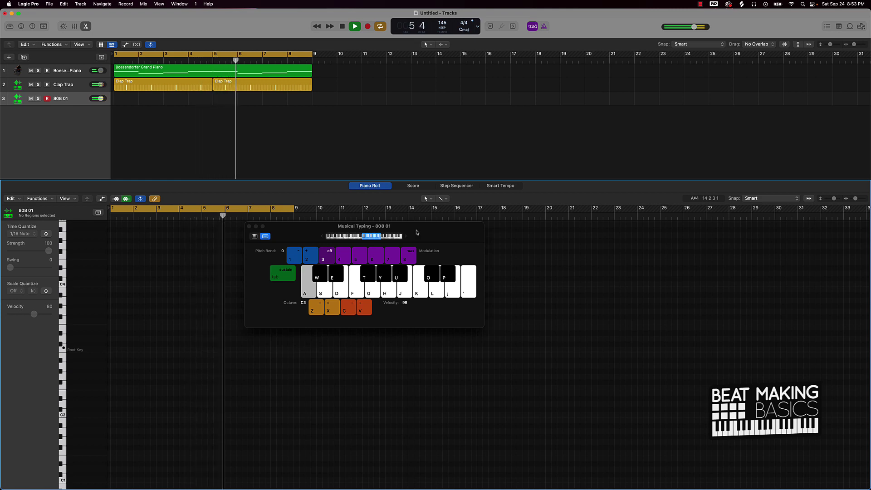
pyautogui.press('f')
pyautogui.press('g')
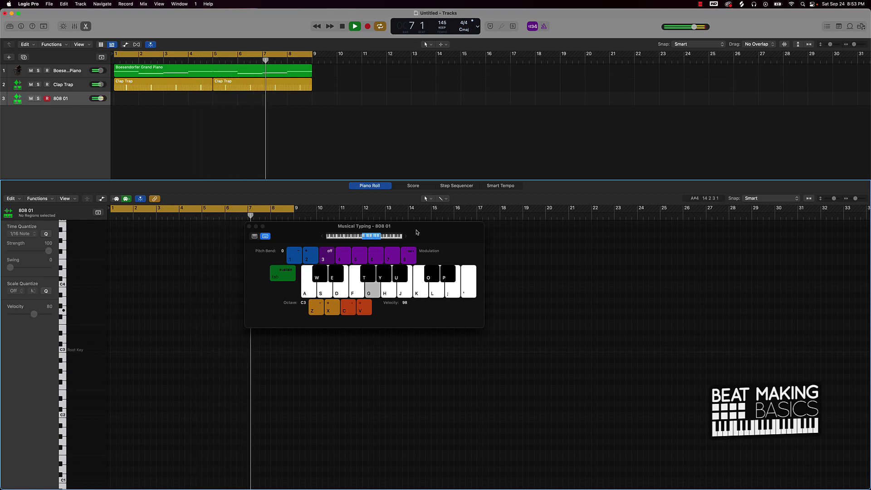
pyautogui.press('a')
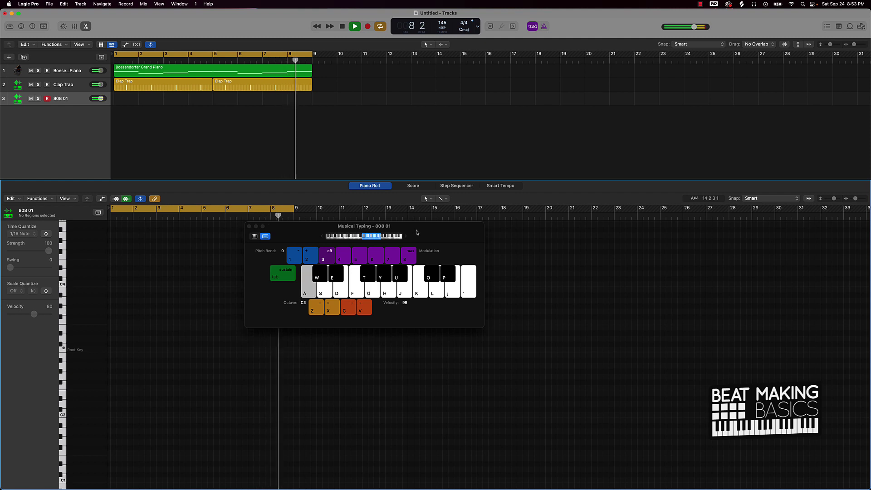
pyautogui.press('space')
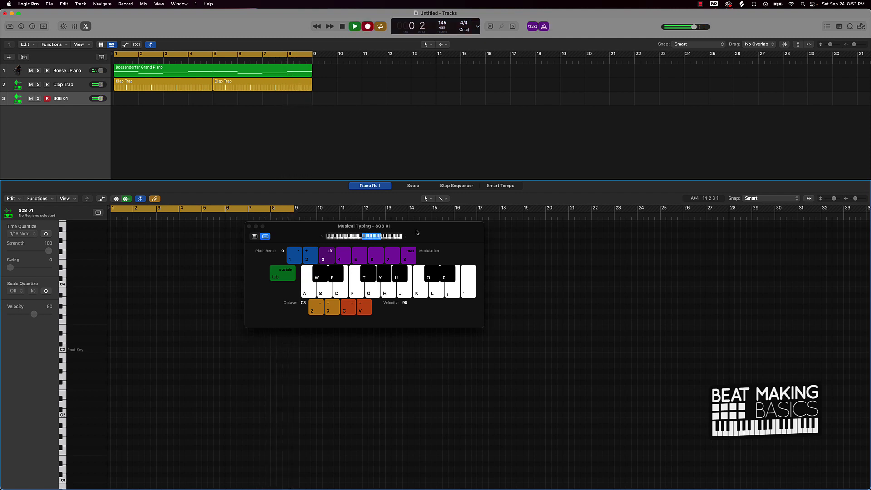
# Record the C3, F3 and G3 808 bass notes across bars 1–8
pyautogui.press('a')
pyautogui.press('a')
pyautogui.press('a')
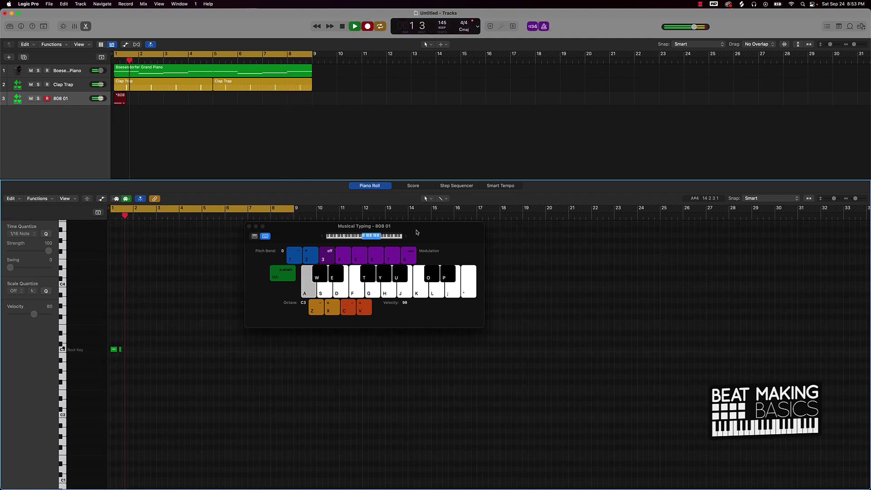
pyautogui.press('f')
pyautogui.press('f')
pyautogui.press('g')
pyautogui.press('g')
pyautogui.press('g')
pyautogui.press('a')
pyautogui.press('a')
pyautogui.press('a')
pyautogui.press('a')
pyautogui.press('a')
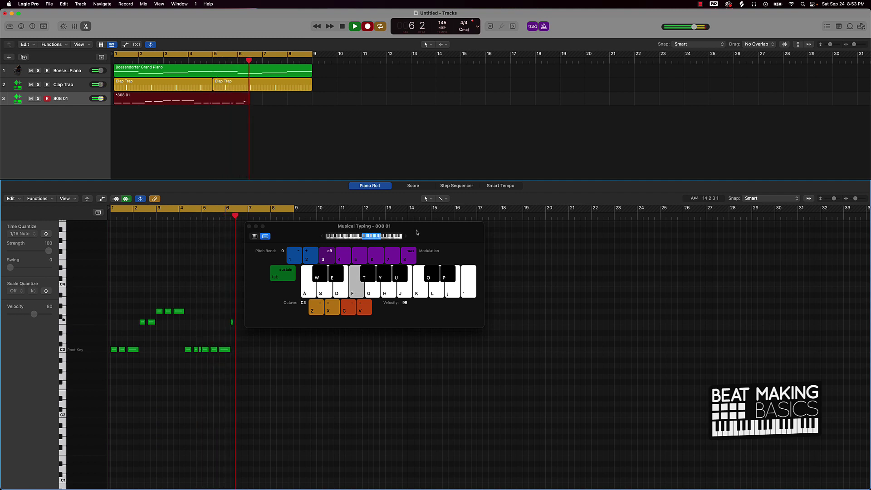
pyautogui.press('f')
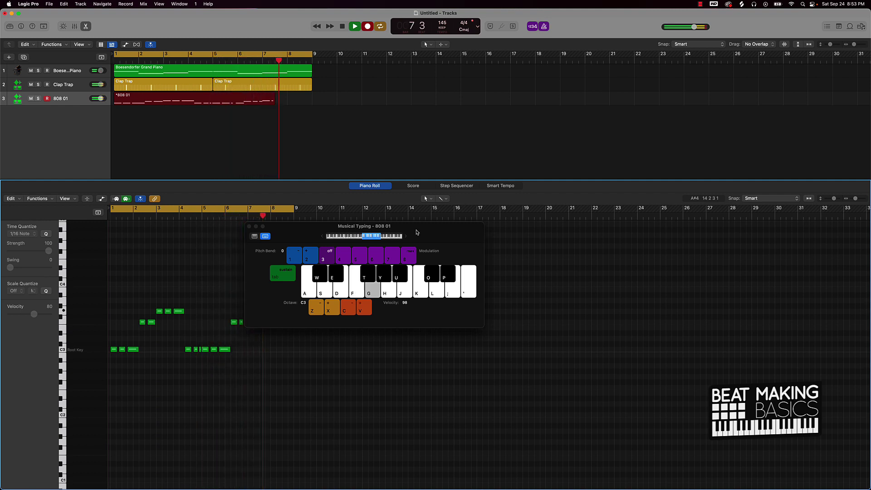
pyautogui.press('a')
pyautogui.press('a')
pyautogui.press('a')
pyautogui.press('a')
# Stop recording and quantize all the 808 notes to 1/16 Swing A
pyautogui.press('space')
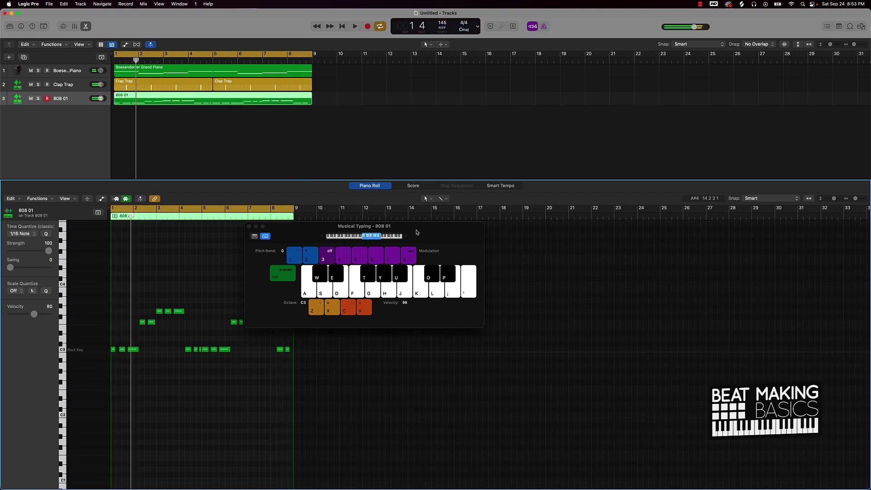
pyautogui.press('super+a')
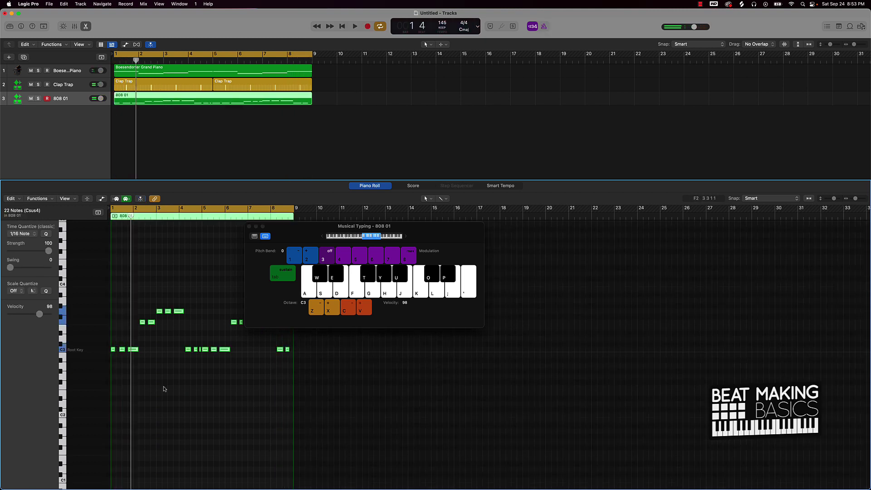
pyautogui.click(17, 232)
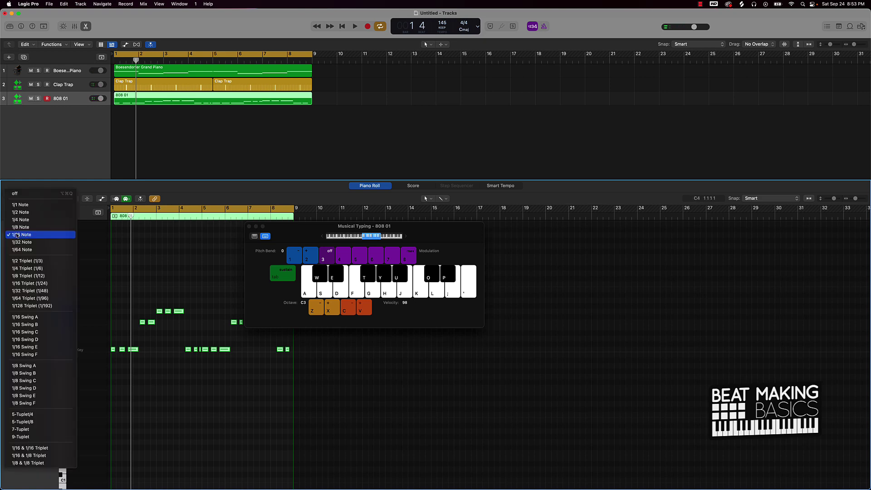
pyautogui.click(32, 319)
pyautogui.press('space')
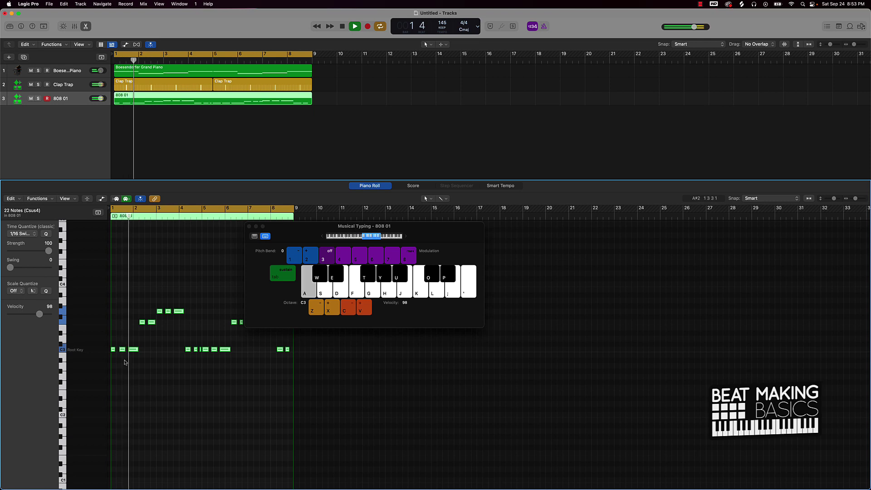
# Force legato on the 808 notes so each runs into the next, then play along
pyautogui.rightClick(124, 387)
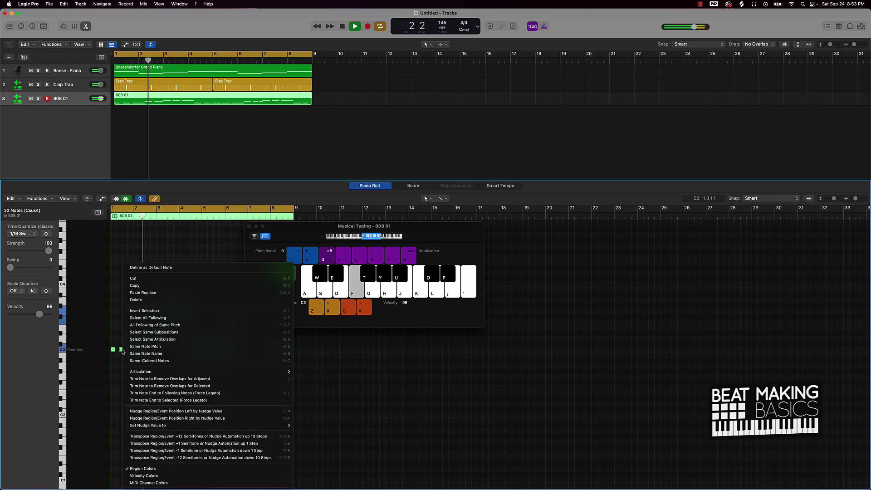
pyautogui.click(196, 393)
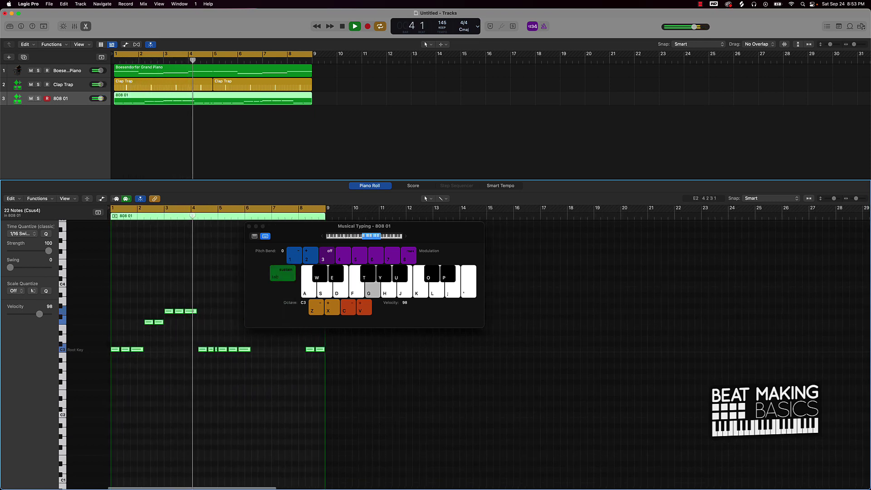
pyautogui.keyDown('ctrl'); pyautogui.keyDown('alt'); pyautogui.click(194, 390); pyautogui.keyUp('alt'); pyautogui.keyUp('ctrl')
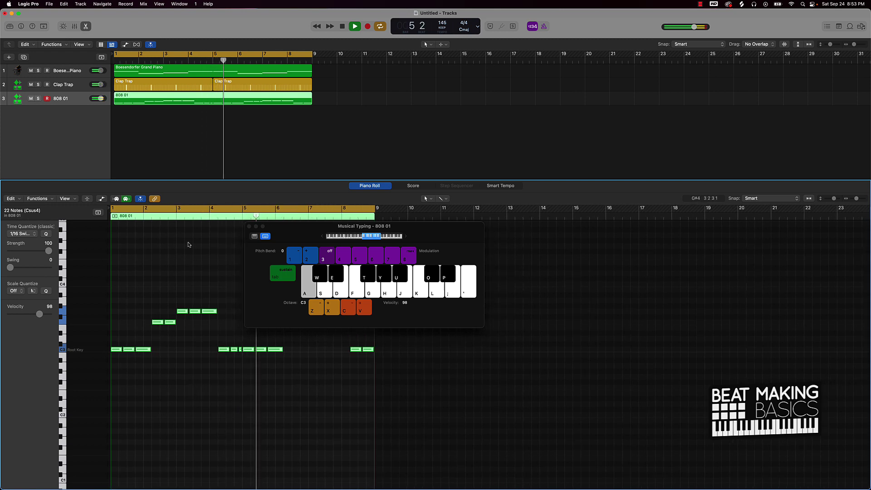
pyautogui.press('f')
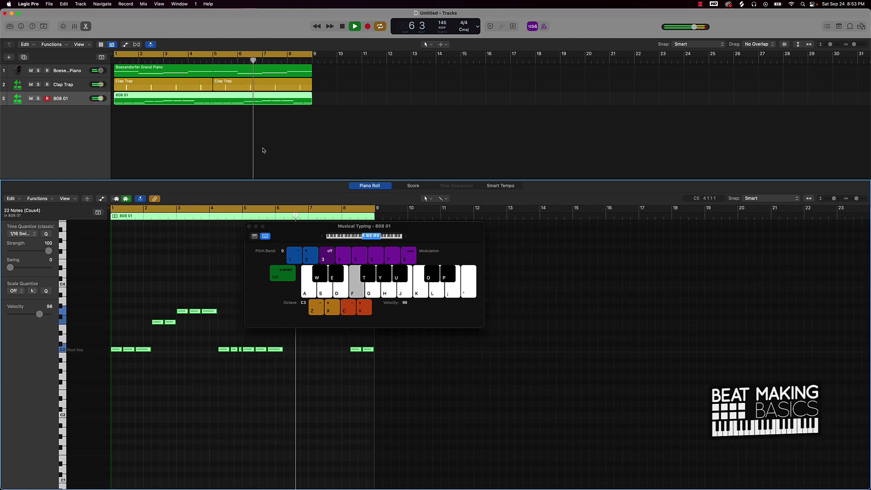
pyautogui.press('g')
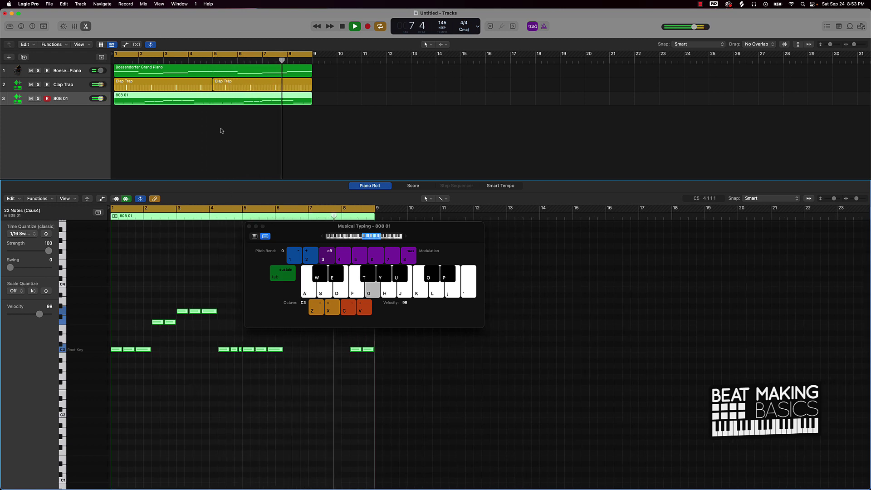
pyautogui.press('a')
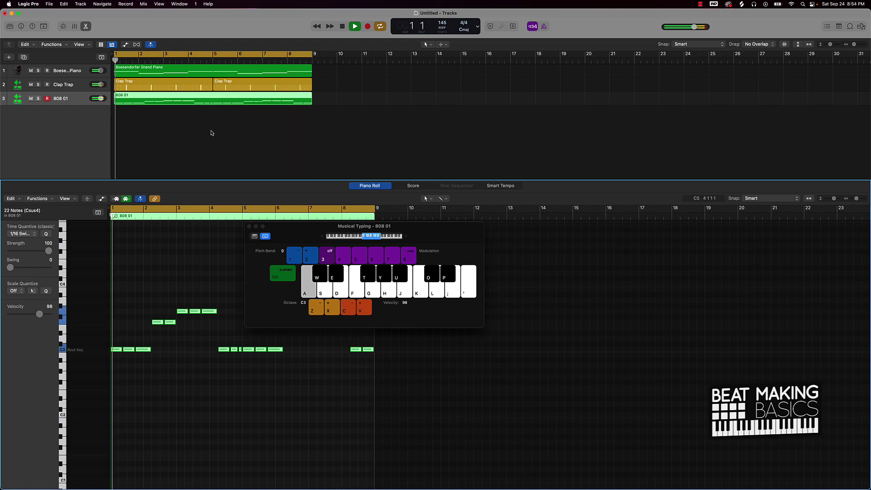
pyautogui.press('space')
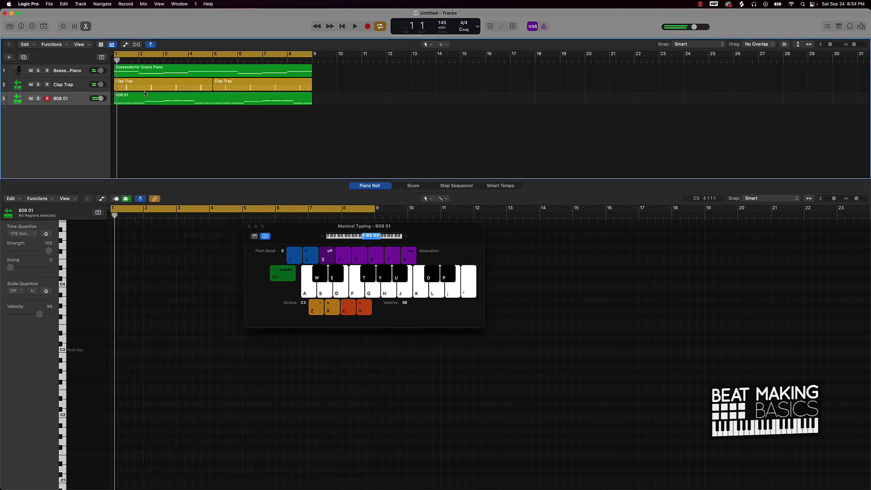
# Trim the low piano notes at bars 2 and 6 to start on beat 2
pyautogui.click(146, 104)
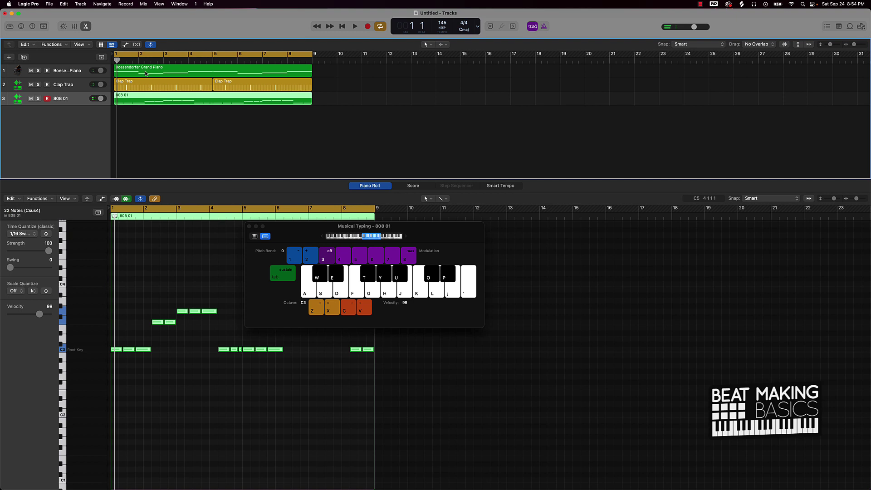
pyautogui.click(146, 73)
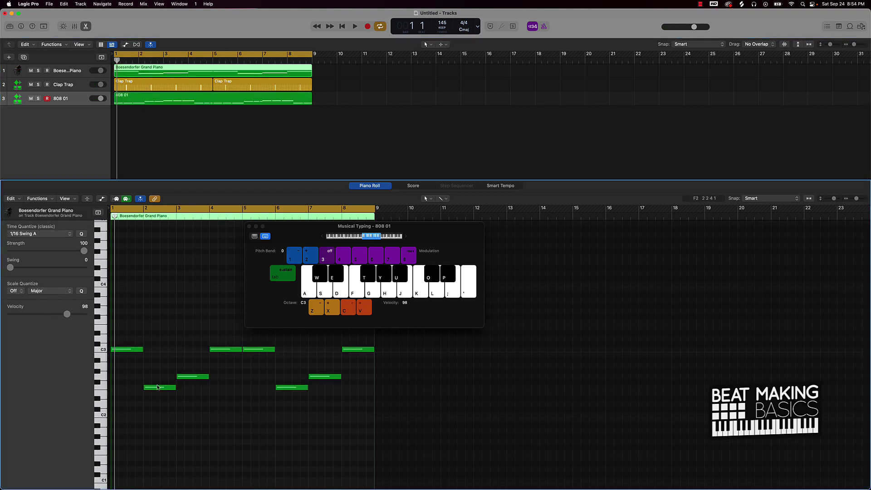
pyautogui.click(157, 387)
pyautogui.moveTo(145, 390); pyautogui.dragTo(159, 387)
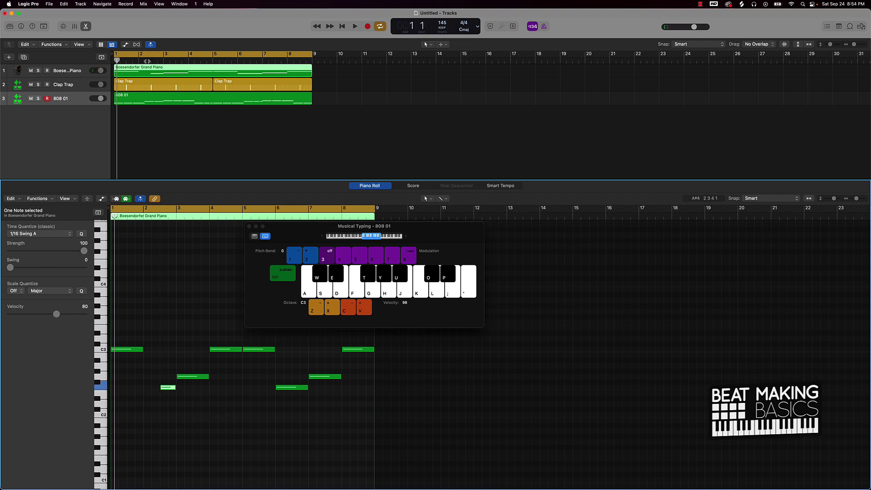
pyautogui.click(145, 61)
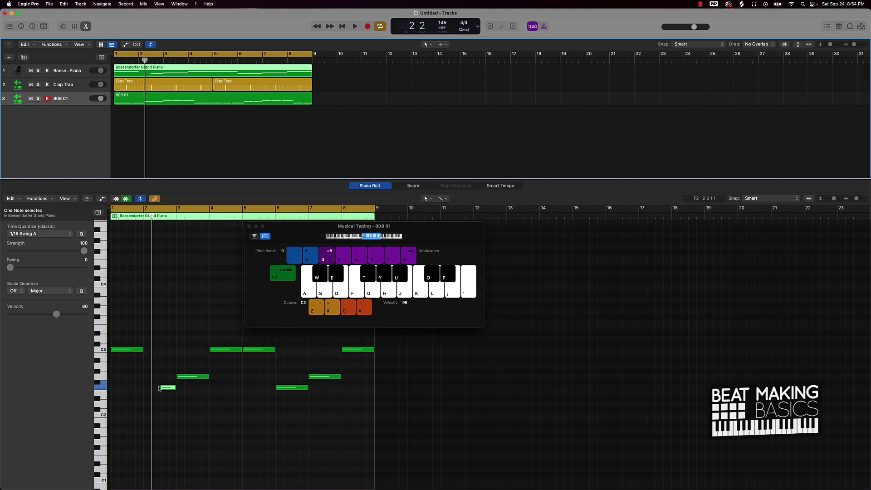
pyautogui.moveTo(161, 388); pyautogui.dragTo(153, 389)
pyautogui.click(248, 63)
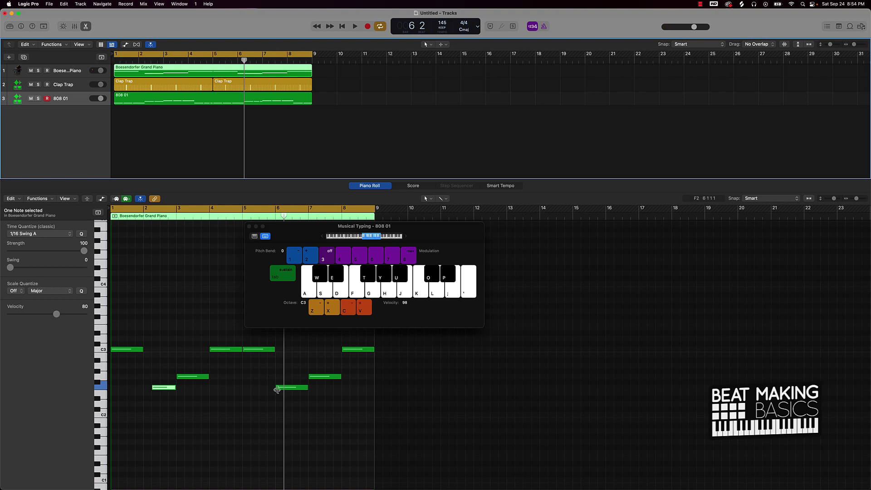
pyautogui.moveTo(277, 389); pyautogui.dragTo(284, 389)
pyautogui.click(261, 389)
pyautogui.press('super+a')
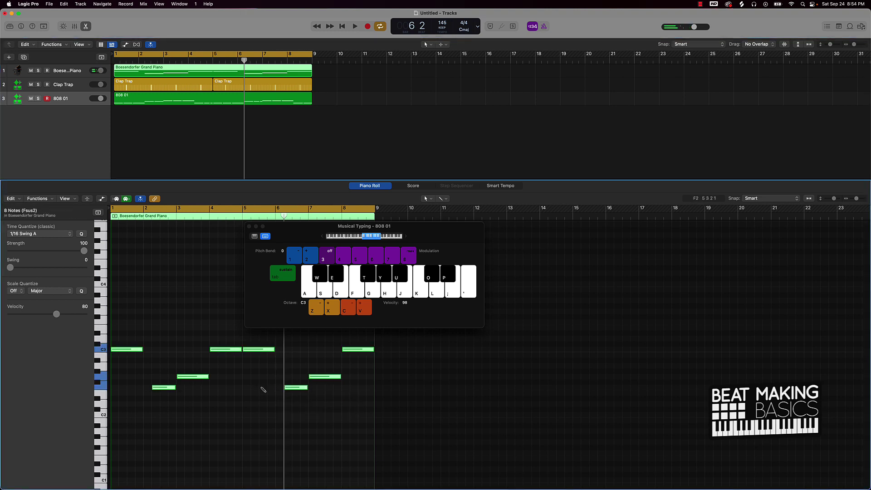
# Make the piano chord notes legato and play the arrangement from the start
pyautogui.rightClick(230, 350)
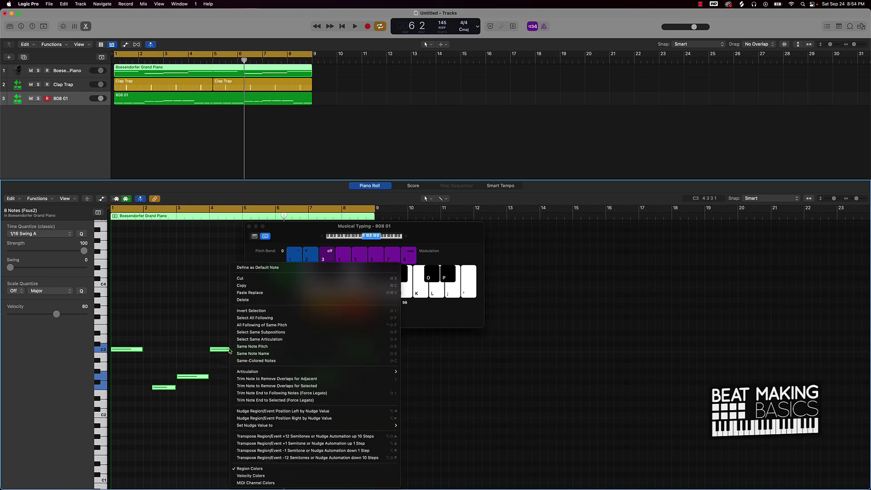
pyautogui.click(281, 396)
pyautogui.press('Return')
pyautogui.press('space')
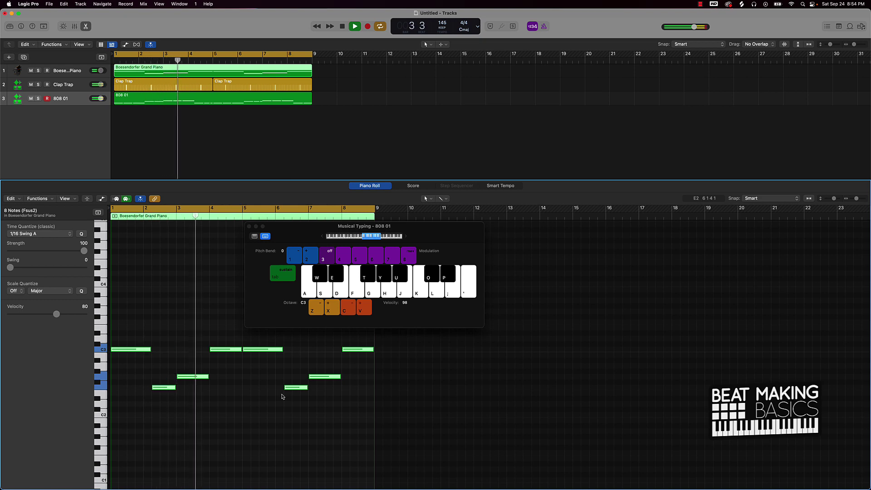
pyautogui.press('space')
# Trim the bar 4 and bar 8 C3 piano notes to start on beat 2
pyautogui.moveTo(205, 60); pyautogui.dragTo(195, 62)
pyautogui.click(197, 335)
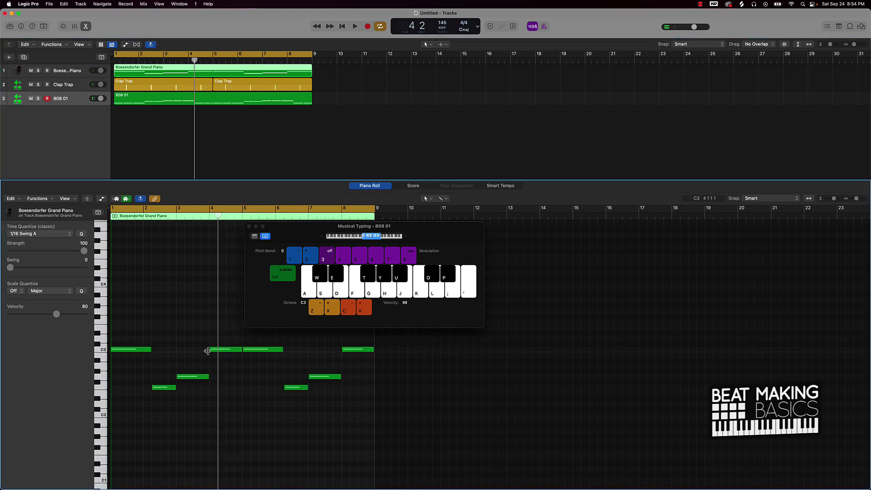
pyautogui.moveTo(212, 351); pyautogui.dragTo(227, 353)
pyautogui.click(249, 226)
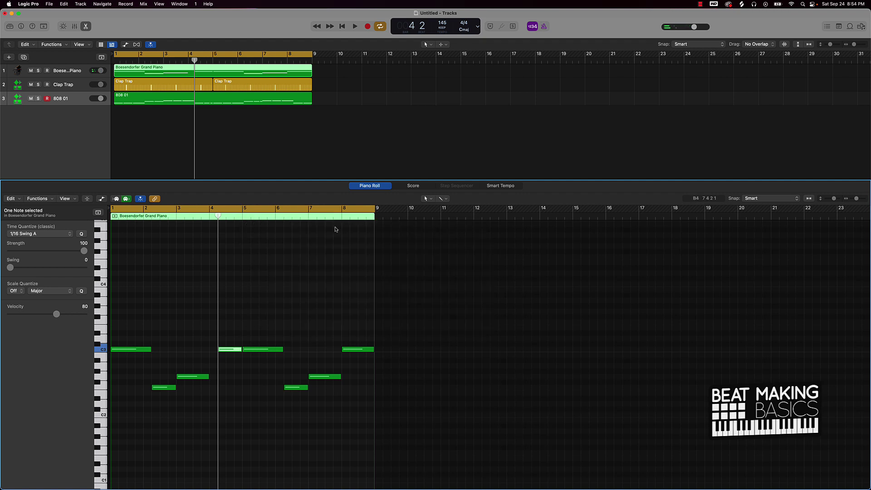
pyautogui.click(342, 217)
pyautogui.moveTo(343, 217); pyautogui.dragTo(349, 216)
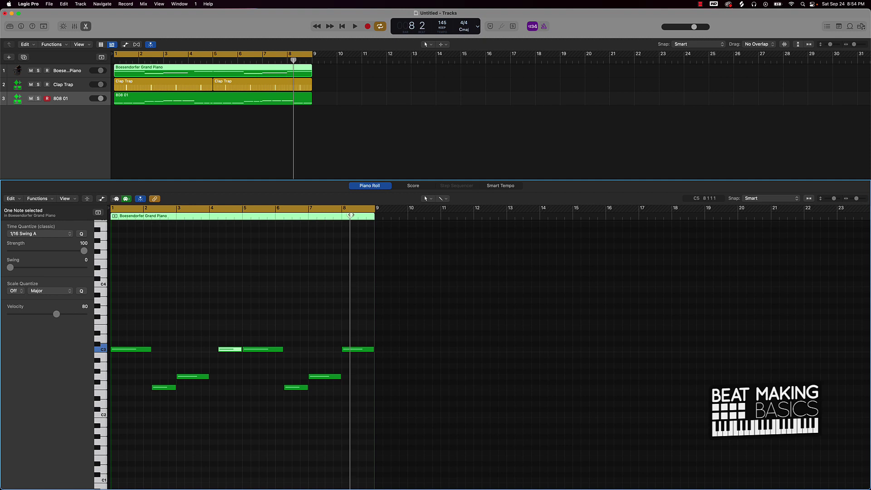
pyautogui.moveTo(343, 350); pyautogui.dragTo(349, 350)
pyautogui.click(321, 340)
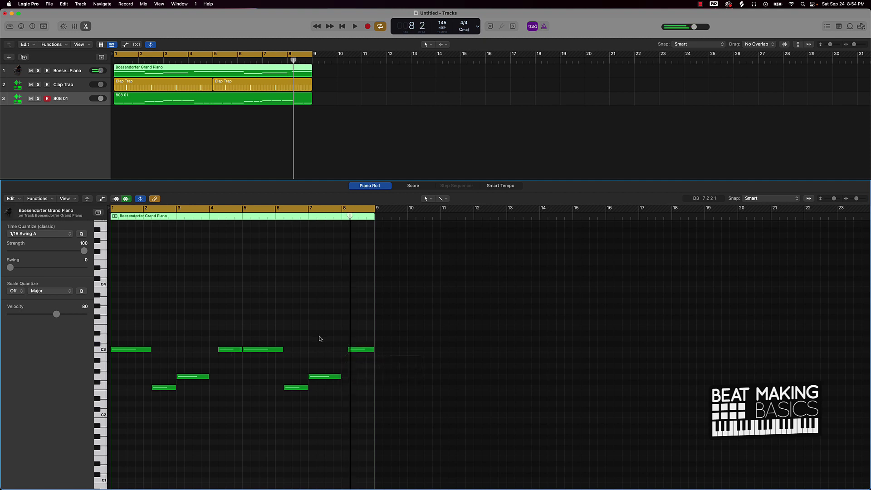
pyautogui.press('super+a')
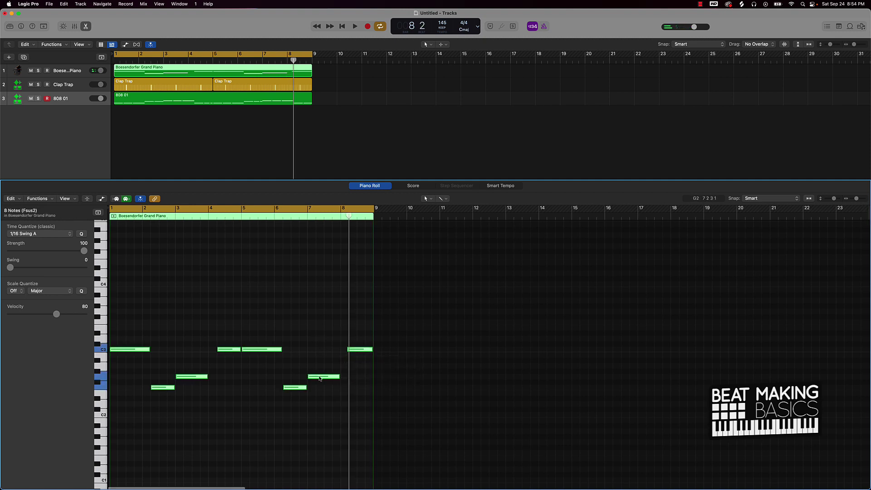
# Reapply legato to all eight piano notes, then adjust the final C3 and bar 7 G2 notes
pyautogui.rightClick(319, 375)
pyautogui.click(335, 393)
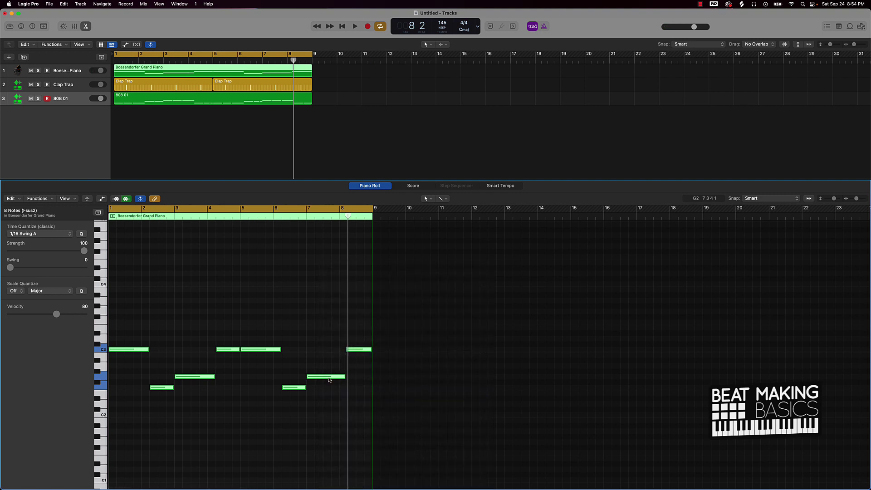
pyautogui.press('space')
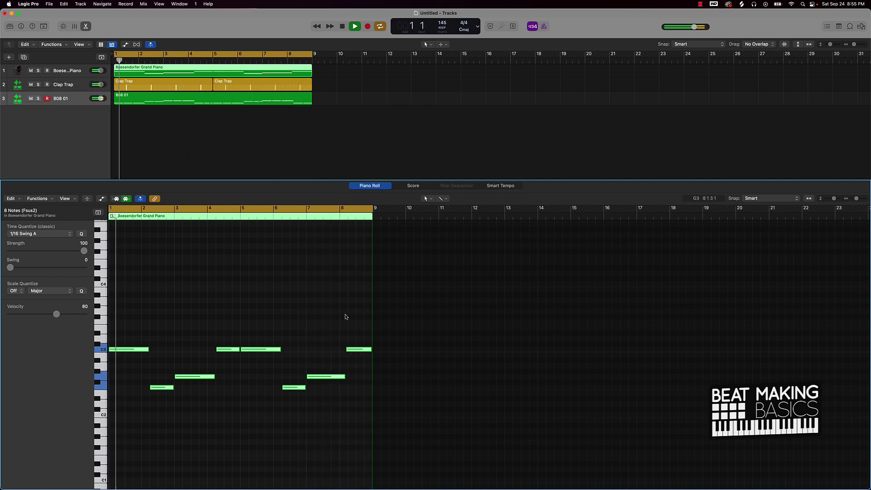
pyautogui.press('space')
pyautogui.click(336, 332)
pyautogui.moveTo(347, 351); pyautogui.dragTo(347, 378)
pyautogui.click(313, 258)
# Duplicate the 808 01 track and load the Hat 01 preset into its Quick Sampler
pyautogui.click(62, 98)
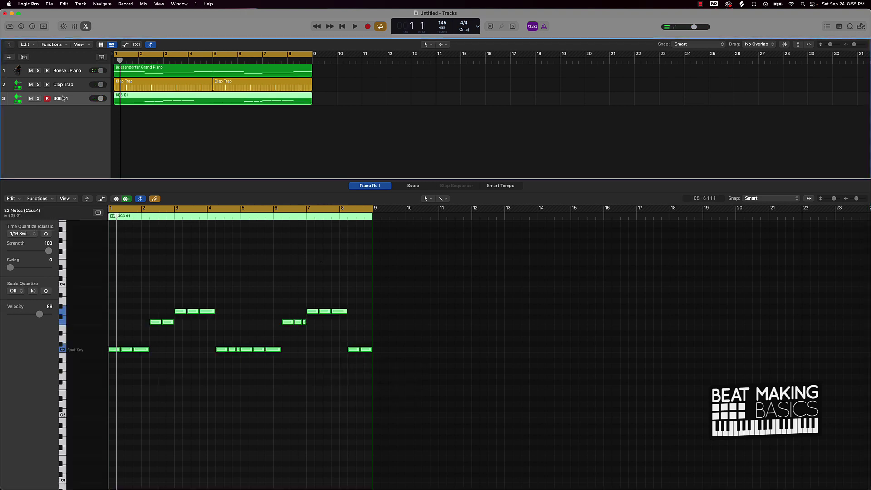
pyautogui.press('super+d')
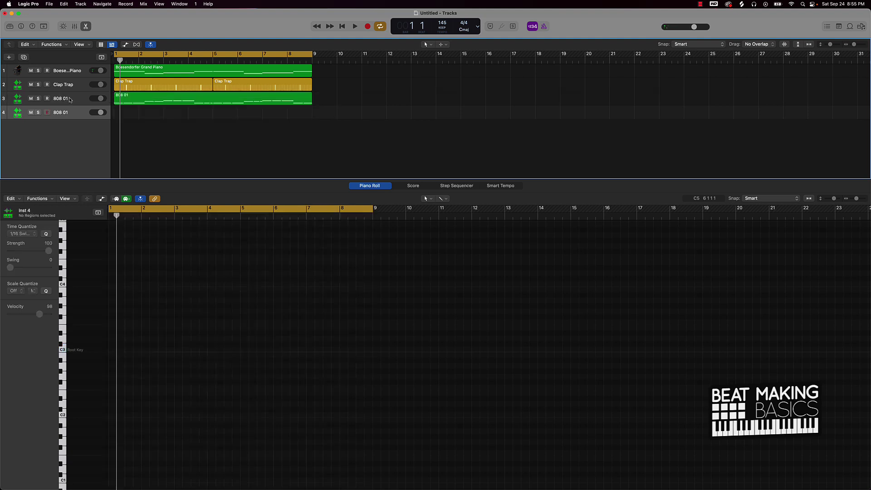
pyautogui.click(20, 26)
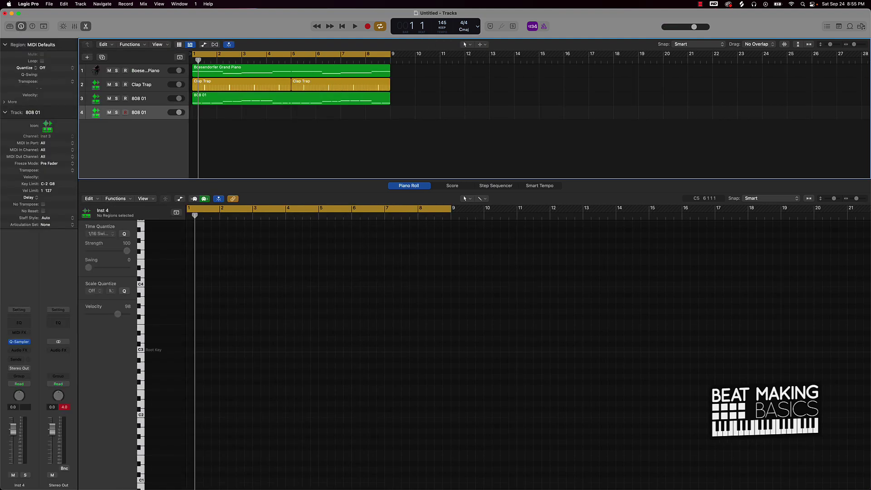
pyautogui.click(20, 343)
pyautogui.click(317, 119)
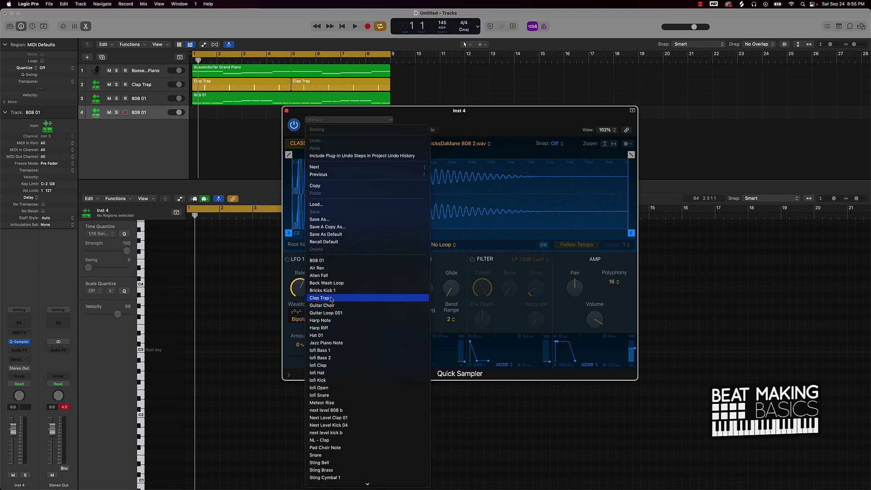
pyautogui.click(325, 336)
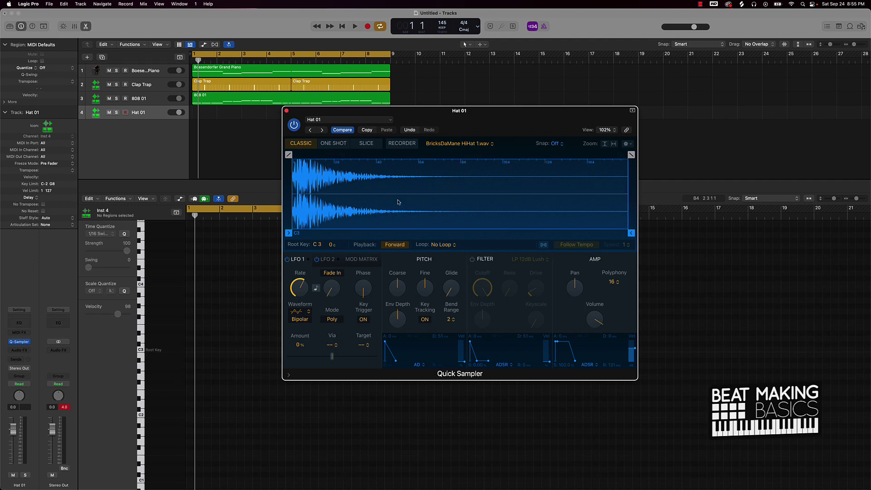
# Turn on hi-hat steps 1, 2, 3, 5, 7, 9, 11, 13 and 15 in the Step Sequencer
pyautogui.click(286, 110)
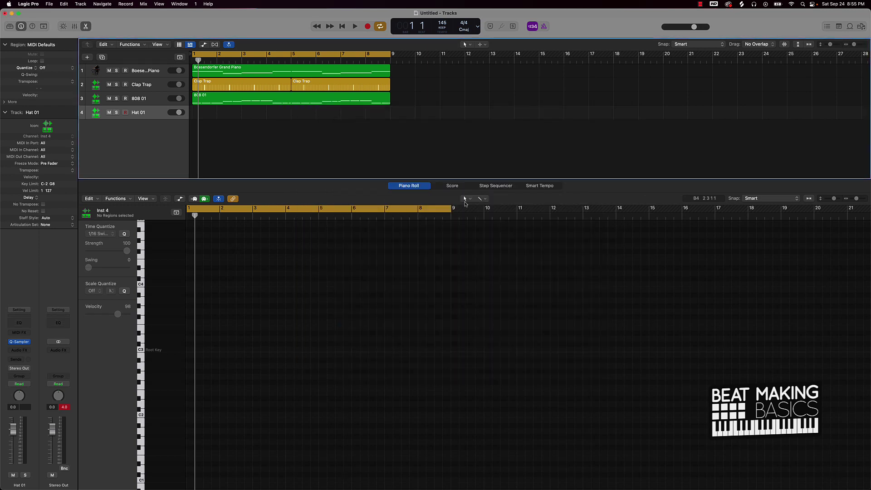
pyautogui.click(485, 187)
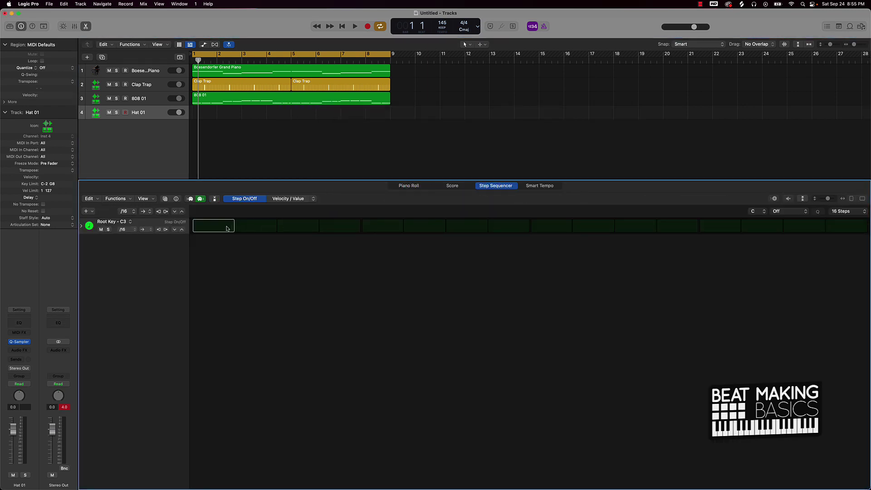
pyautogui.press('space')
pyautogui.click(228, 227)
pyautogui.click(298, 229)
pyautogui.click(381, 227)
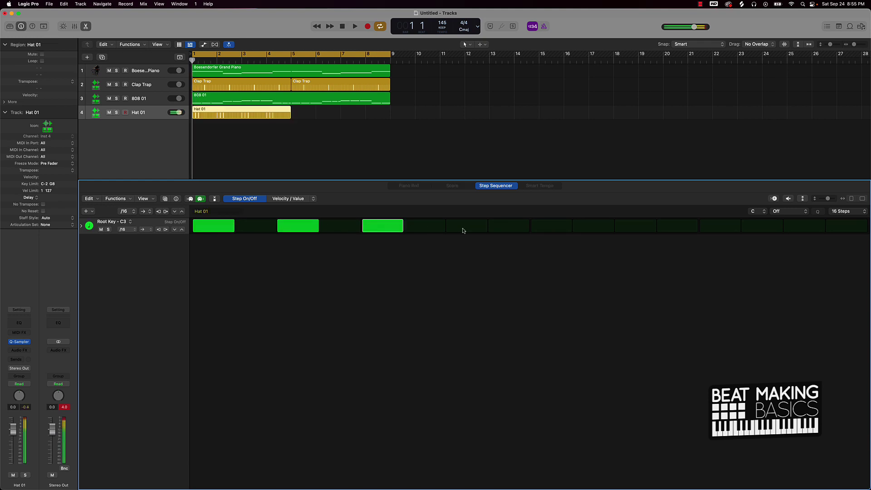
pyautogui.click(465, 227)
pyautogui.click(549, 226)
pyautogui.click(634, 227)
pyautogui.click(719, 226)
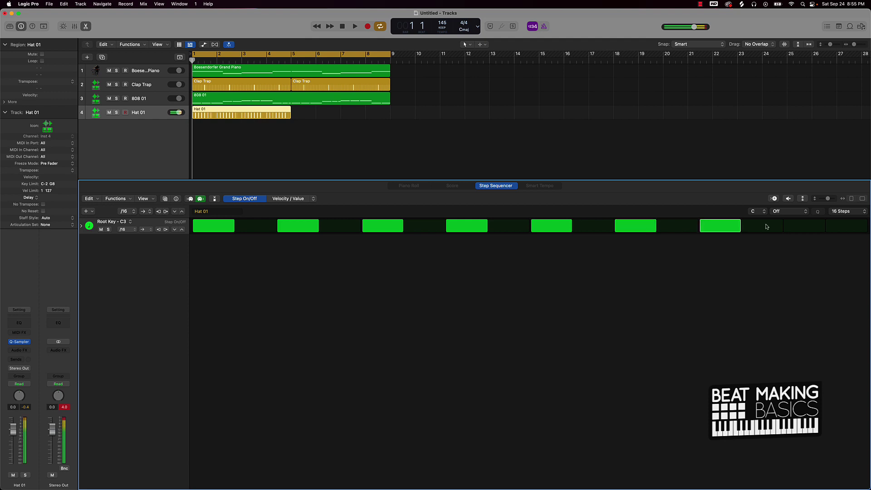
pyautogui.click(811, 227)
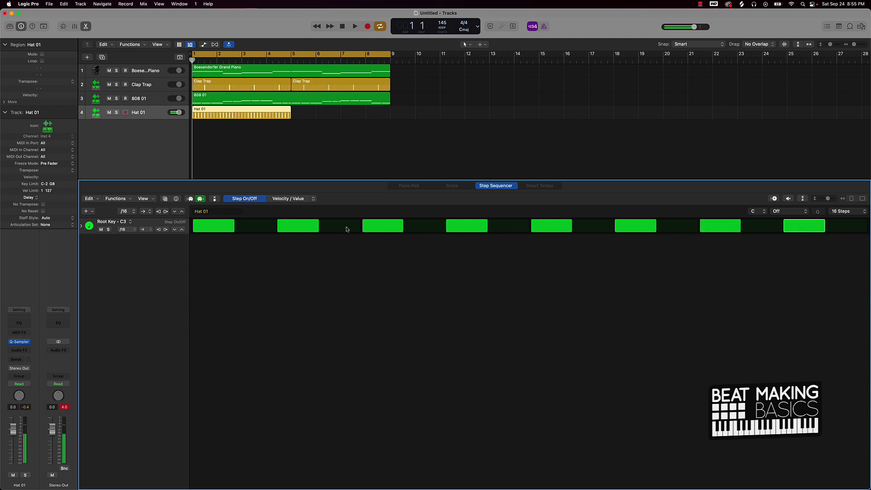
pyautogui.click(268, 228)
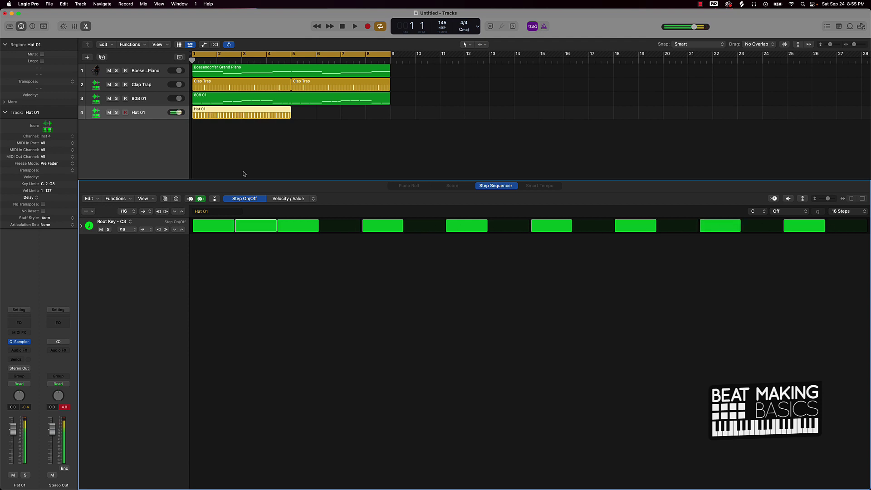
# Set the hi-hat row's pitch to C#3
pyautogui.click(128, 222)
pyautogui.moveTo(126, 230)
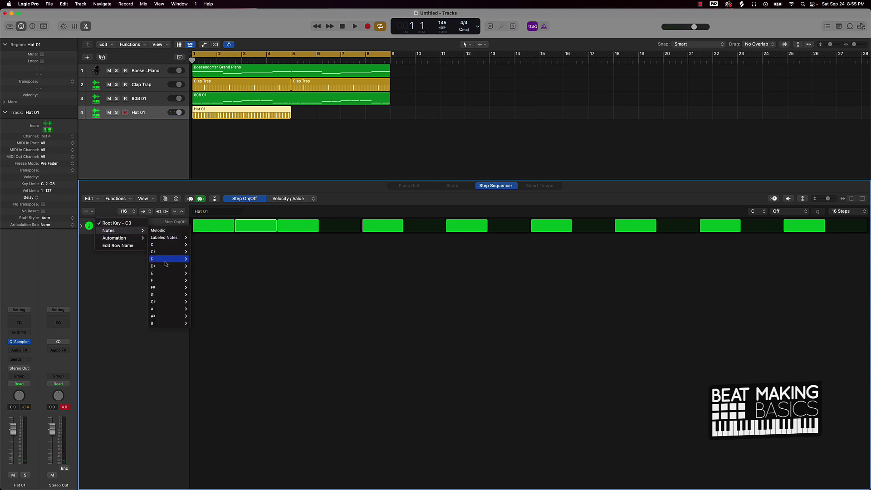
pyautogui.moveTo(164, 272)
pyautogui.moveTo(170, 251)
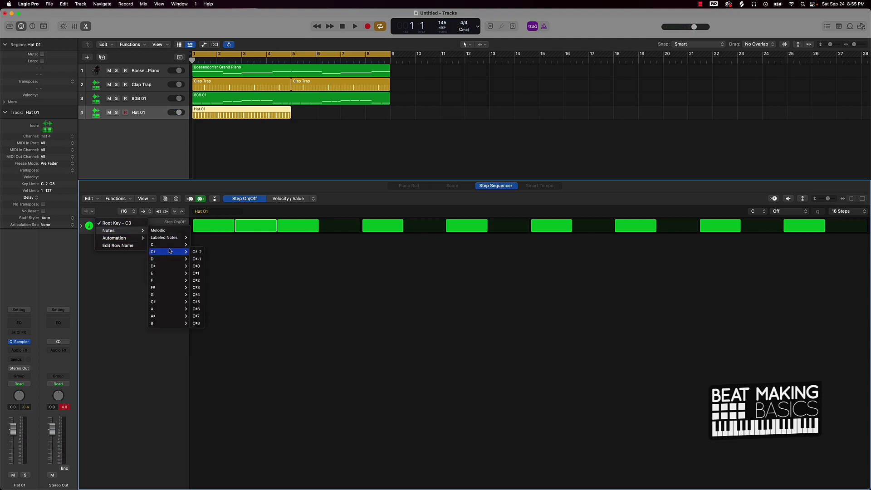
pyautogui.click(198, 287)
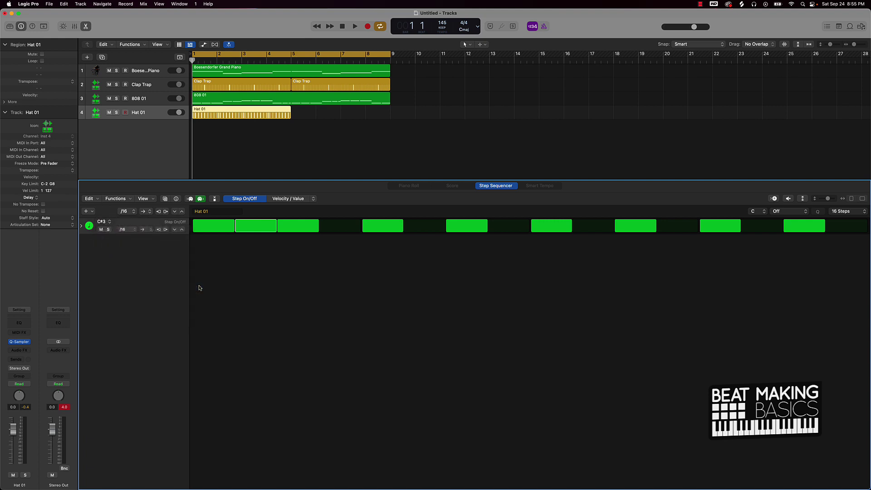
# Play the pattern and repeat the Hat 01 region through all eight bars
pyautogui.press('space')
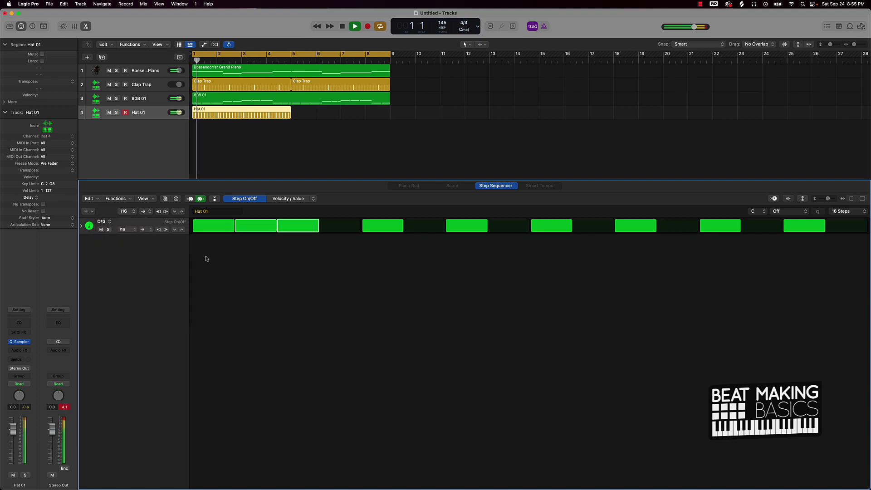
pyautogui.click(248, 144)
pyautogui.click(255, 117)
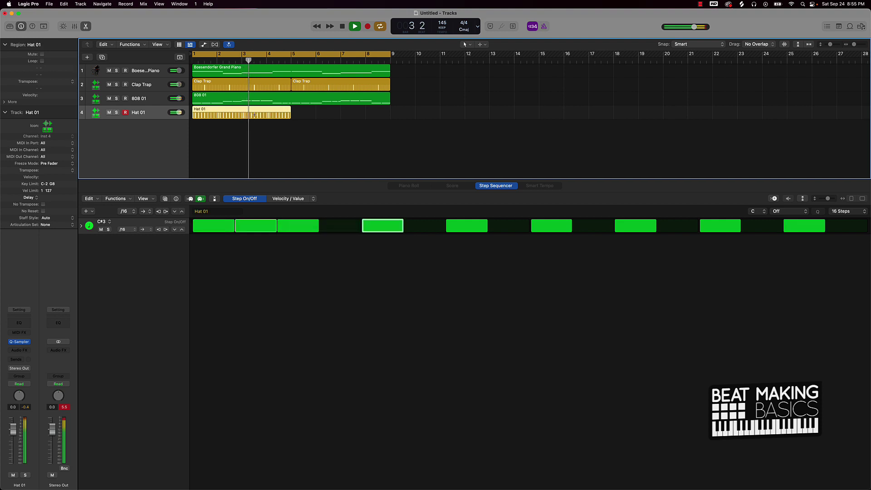
pyautogui.press('super+r')
pyautogui.click(279, 130)
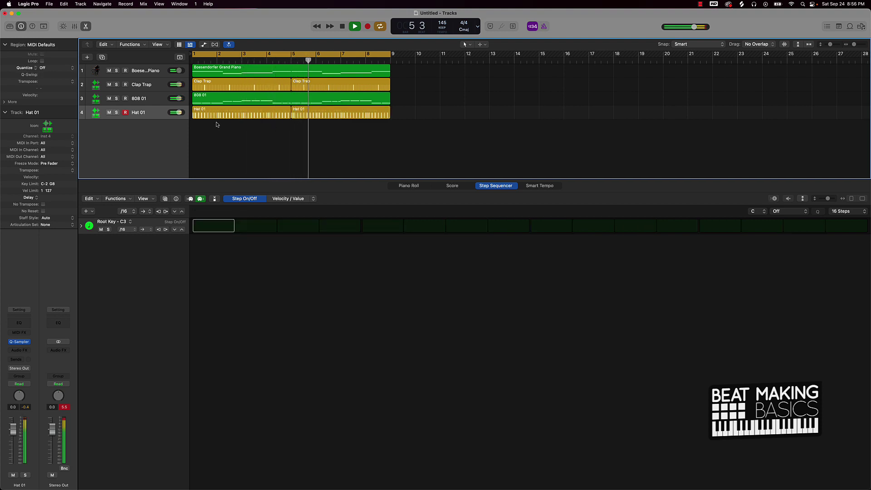
# Duplicate the Clap Trap track and load the Snare preset into its Quick Sampler
pyautogui.click(145, 87)
pyautogui.press('super+d')
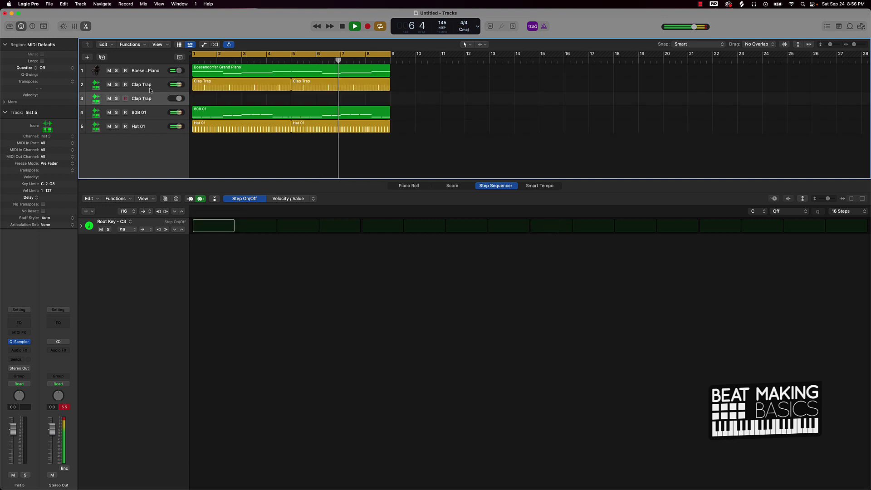
pyautogui.click(19, 342)
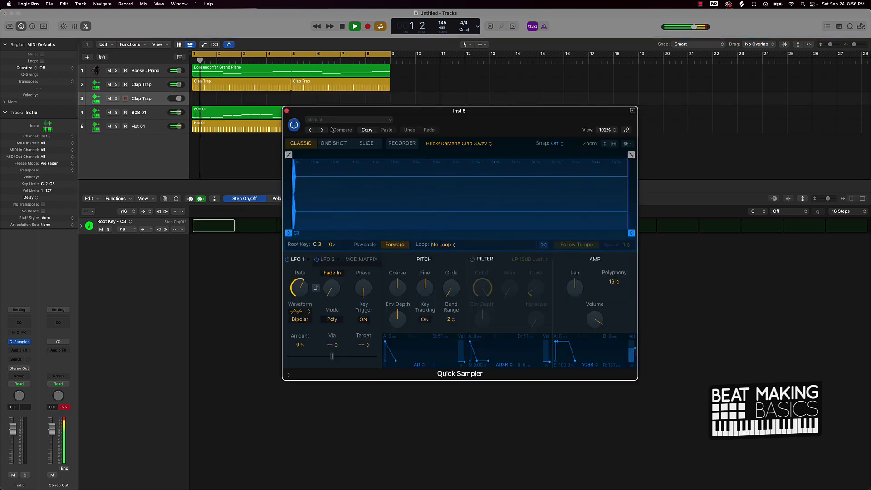
pyautogui.click(336, 120)
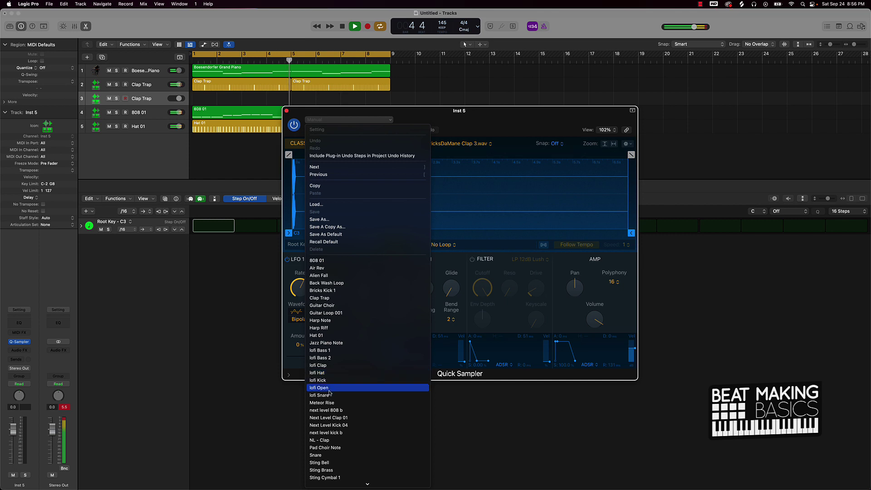
pyautogui.scroll(-4, 331, 399)
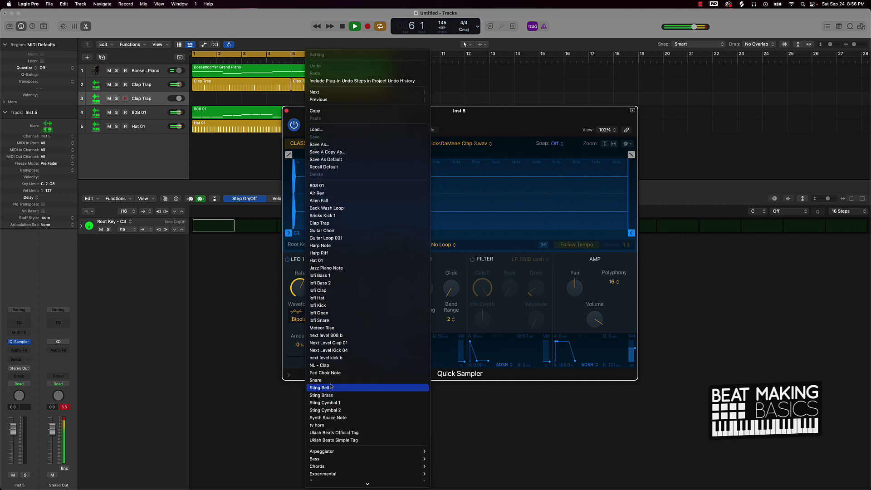
pyautogui.click(331, 381)
# Record an eight-bar snare part with the K key on Musical Typing, then close the windows
pyautogui.press('super+k')
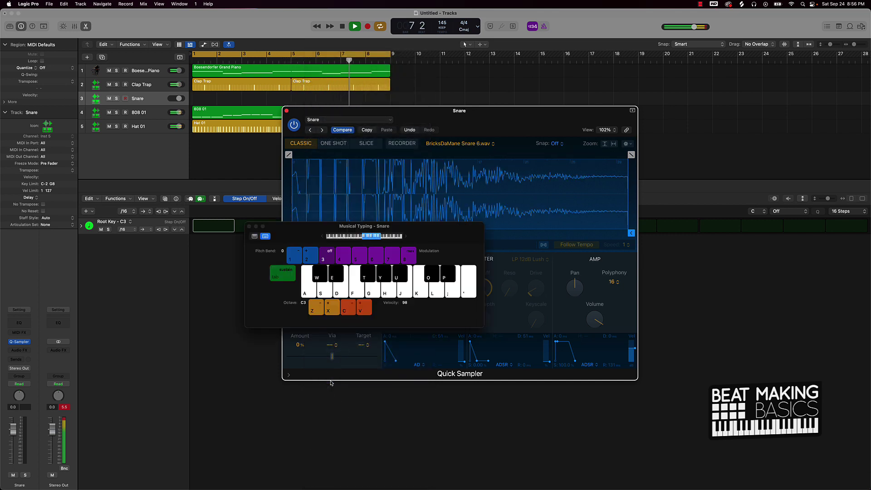
pyautogui.press('k')
pyautogui.press('k')
pyautogui.press('k')
pyautogui.press('k')
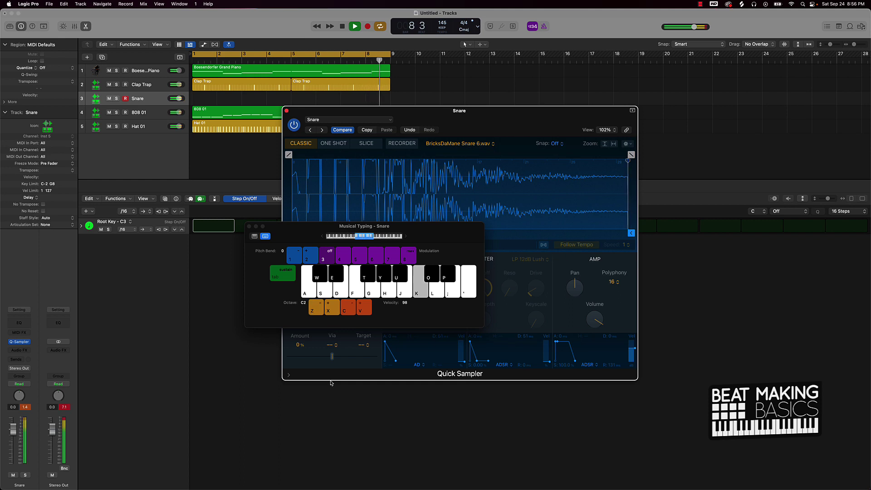
pyautogui.press('r')
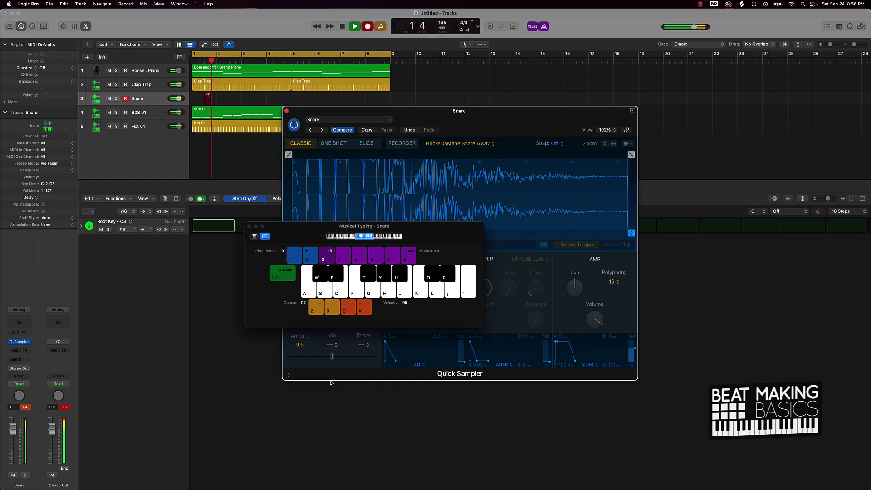
pyautogui.press('k')
pyautogui.press('r')
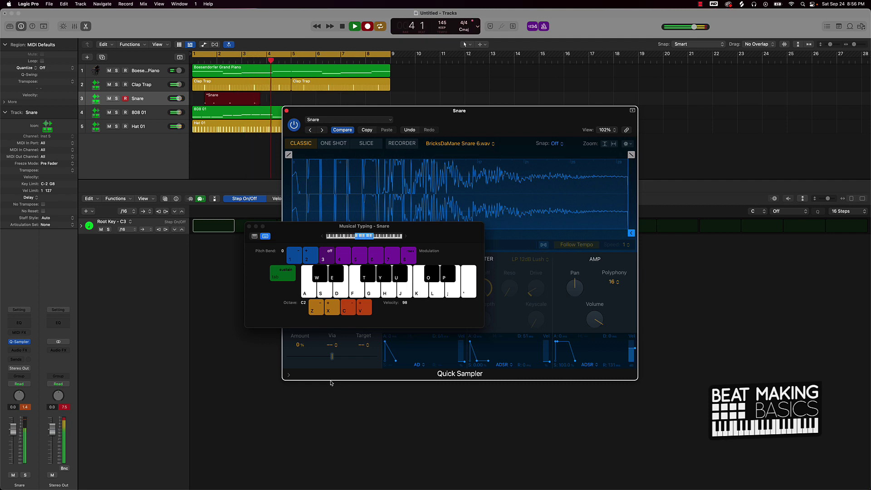
pyautogui.press('k')
pyautogui.press('k')
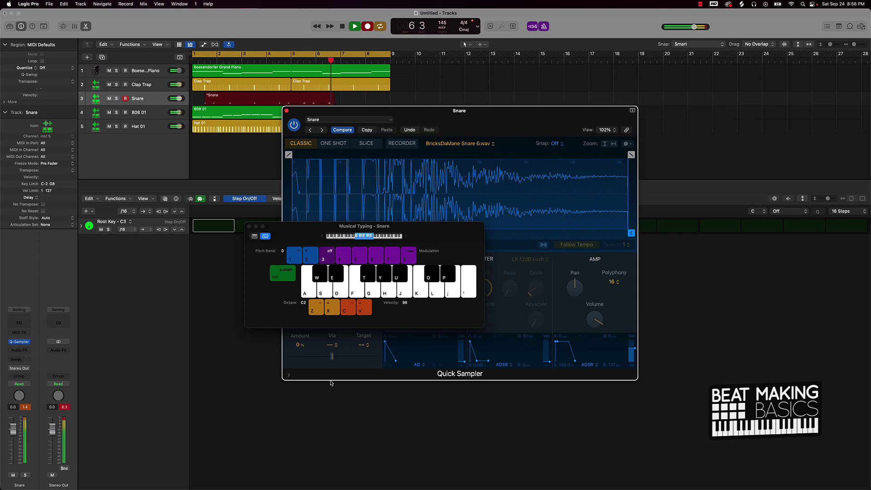
pyautogui.press('k')
pyautogui.press('k')
pyautogui.press('k')
pyautogui.press('k')
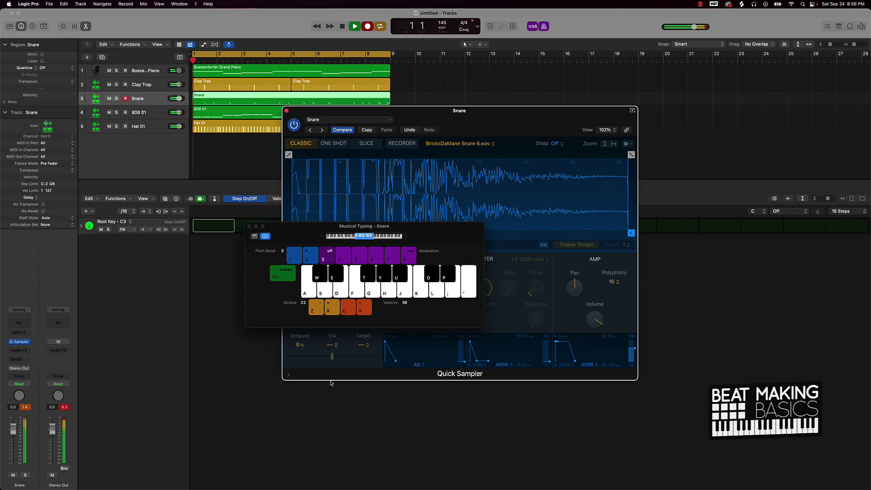
pyautogui.press('space')
pyautogui.click(248, 227)
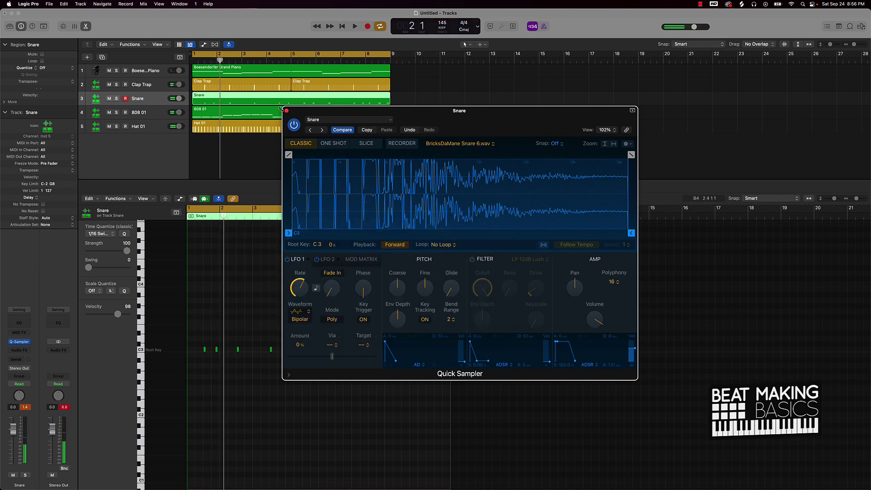
pyautogui.click(287, 112)
pyautogui.press('super+a')
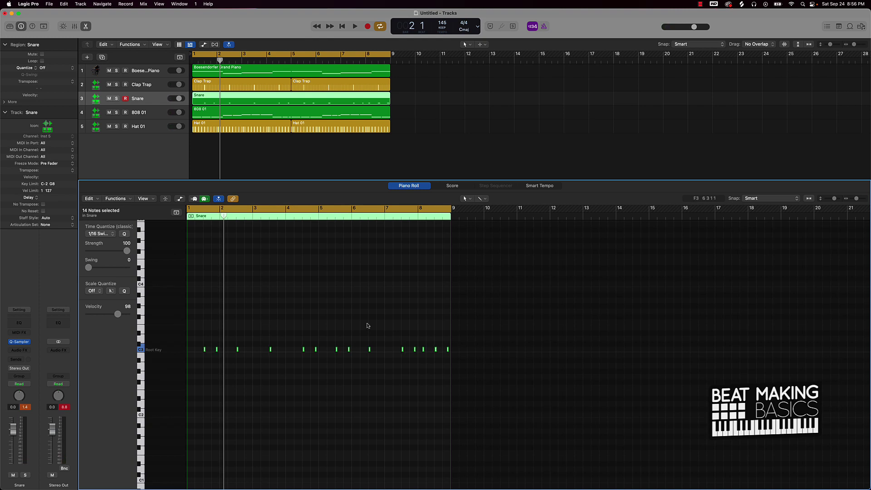
# Select the Grand Piano track and open its Chord Trigger MIDI FX settings
pyautogui.press('e')
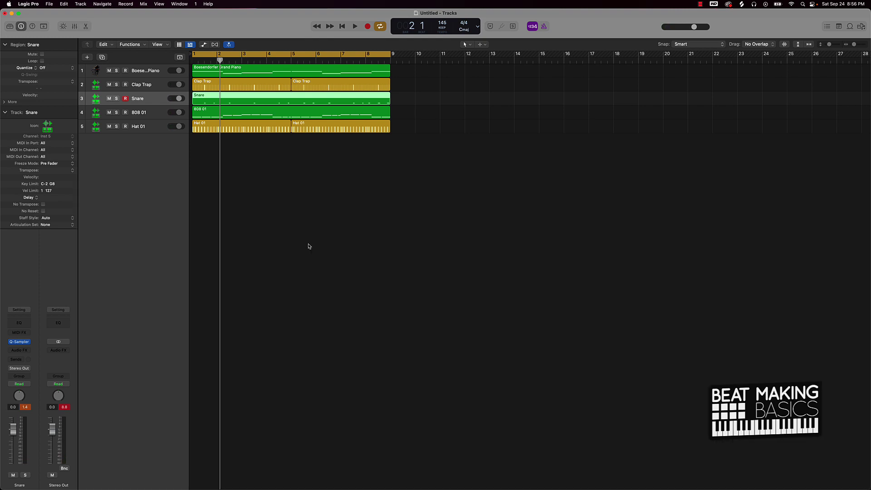
pyautogui.click(309, 246)
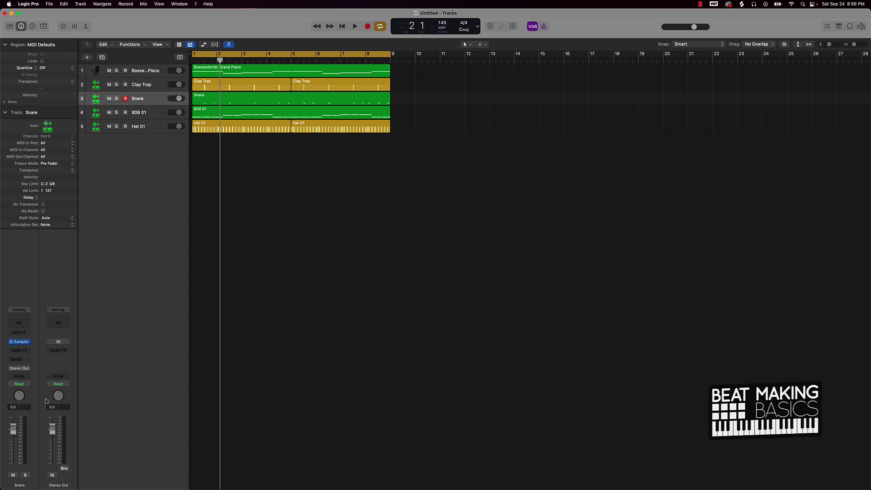
pyautogui.click(151, 74)
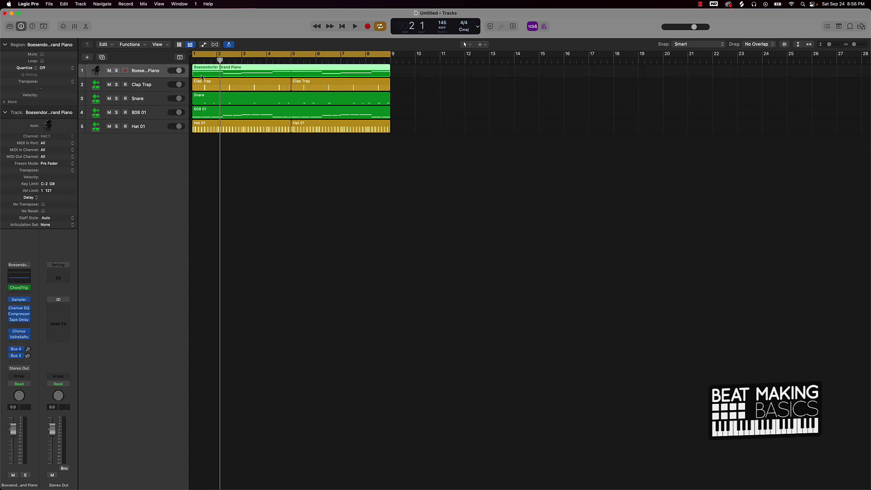
pyautogui.click(22, 289)
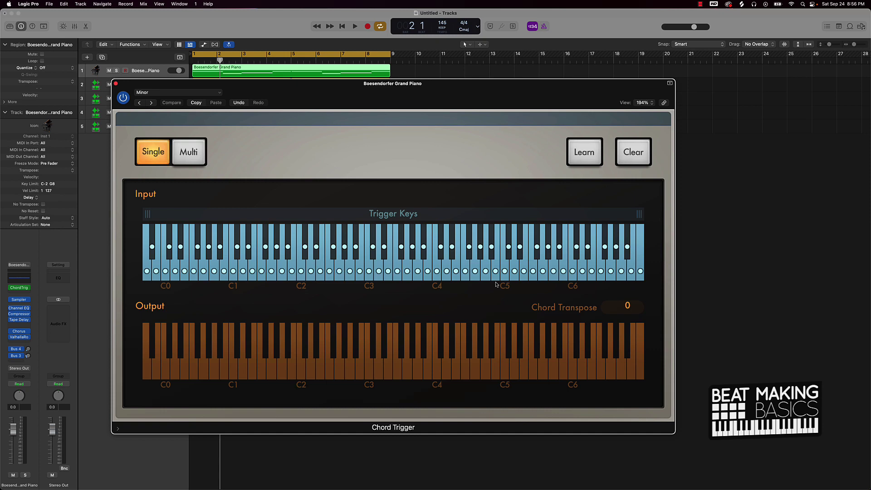
# Audition the current Minor chords from several Chord Trigger keys
pyautogui.click(370, 272)
pyautogui.click(397, 272)
pyautogui.click(418, 273)
pyautogui.click(407, 272)
pyautogui.click(378, 272)
pyautogui.click(306, 239)
# Switch the Chord Trigger preset from Minor to Sus4, close it, and mute 808 01
pyautogui.click(152, 103)
pyautogui.press('space')
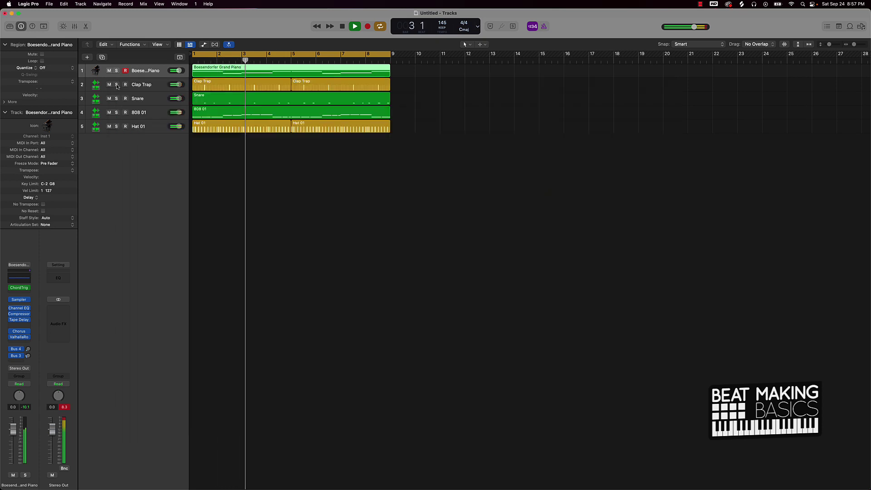
pyautogui.click(116, 84)
pyautogui.click(109, 112)
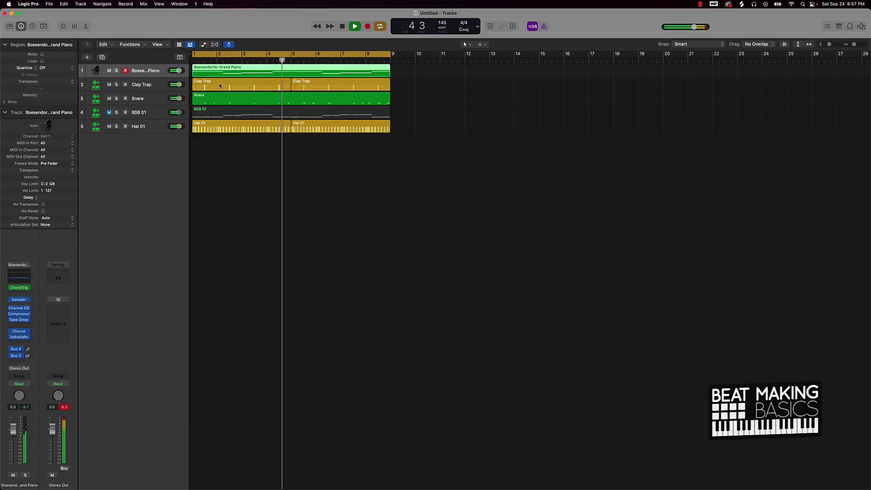
# In the Piano Roll, raise both F#2 piano notes several semitones and play them back
pyautogui.press('p')
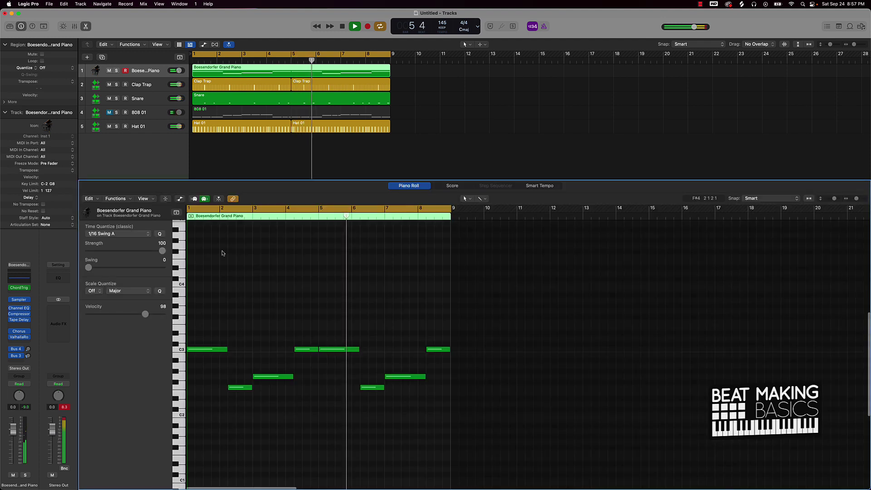
pyautogui.press('space')
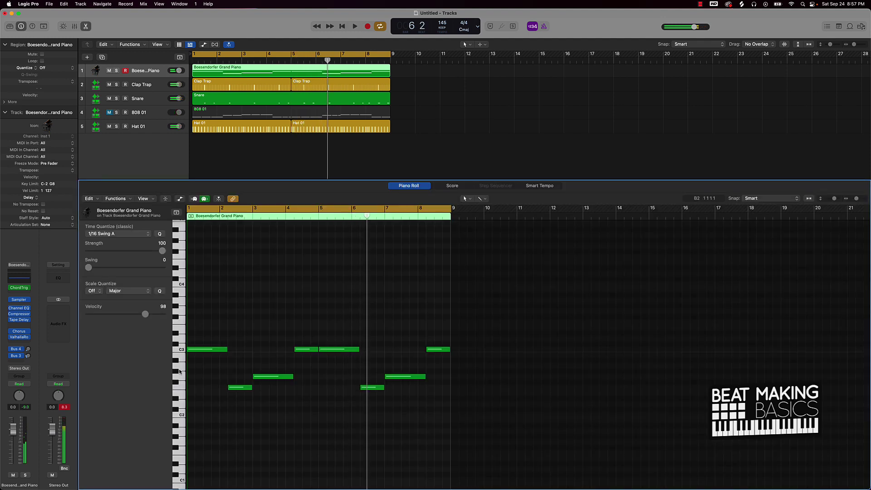
pyautogui.click(184, 388)
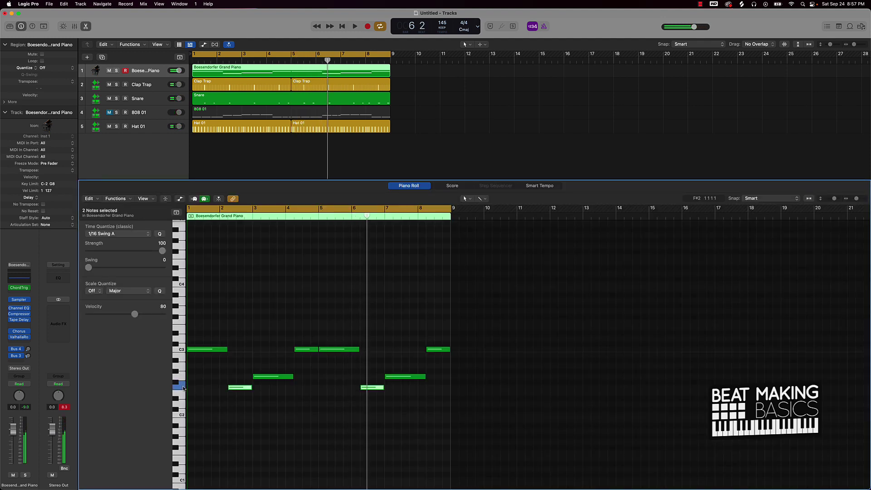
pyautogui.hotkey('alt', 'Up')
pyautogui.hotkey('alt', 'Up')
pyautogui.hotkey('alt', 'Up')
pyautogui.hotkey('alt', 'Up')
pyautogui.hotkey('alt', 'Up')
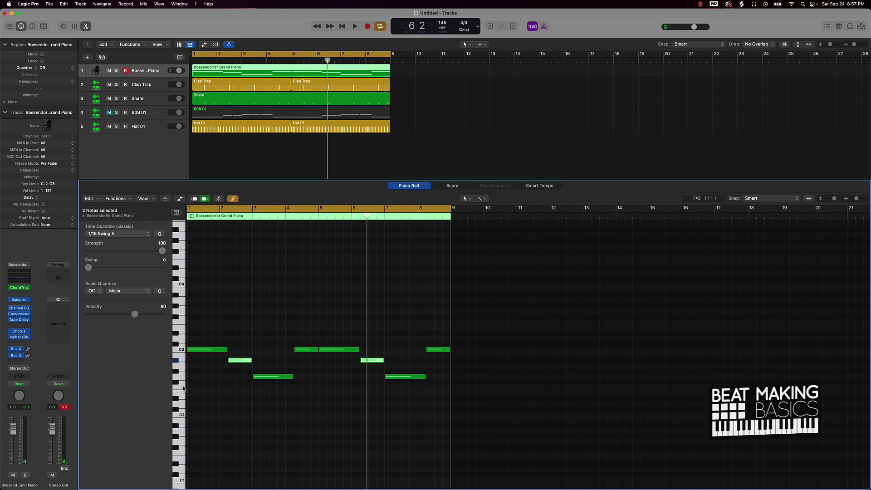
pyautogui.hotkey('alt', 'Up')
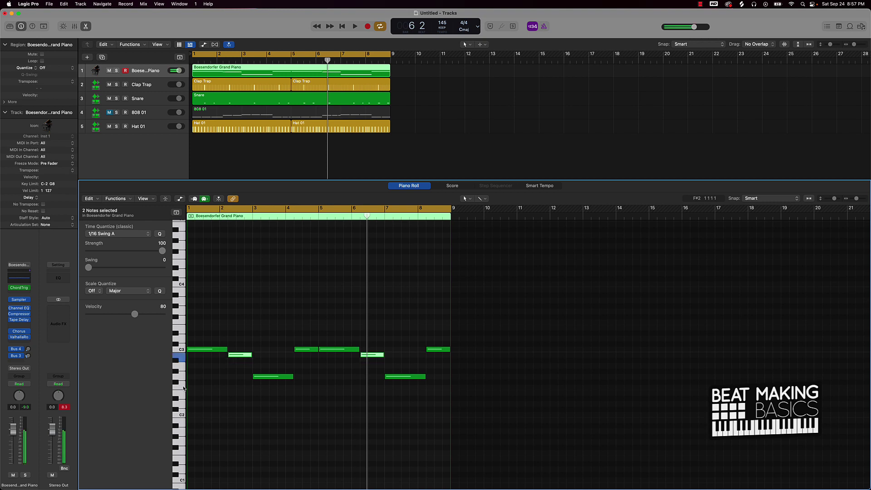
pyautogui.press('space')
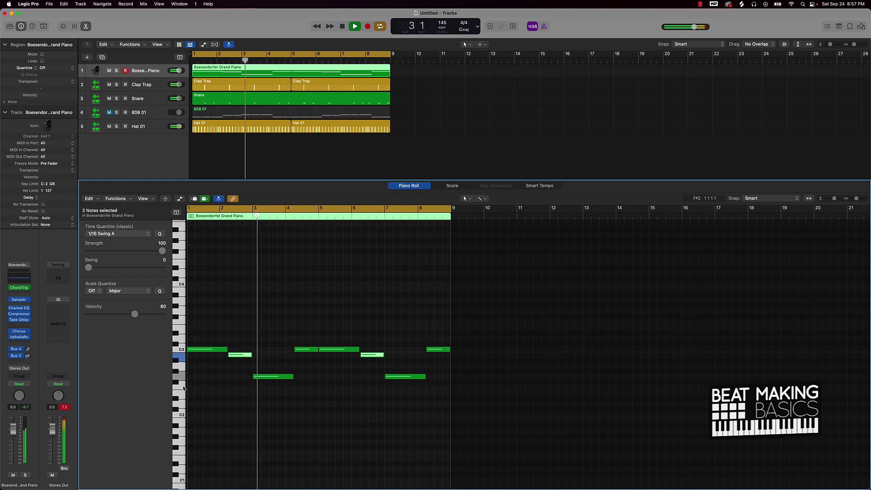
pyautogui.press('space')
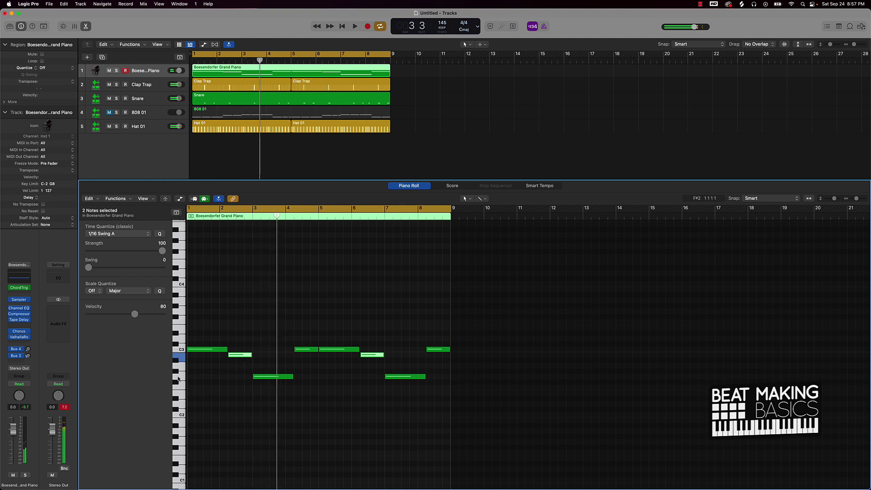
# Lower the lower-pitch note pair three semitones and play them back
pyautogui.click(179, 377)
pyautogui.hotkey('alt', 'Down')
pyautogui.hotkey('alt', 'Down')
pyautogui.hotkey('alt', 'Down')
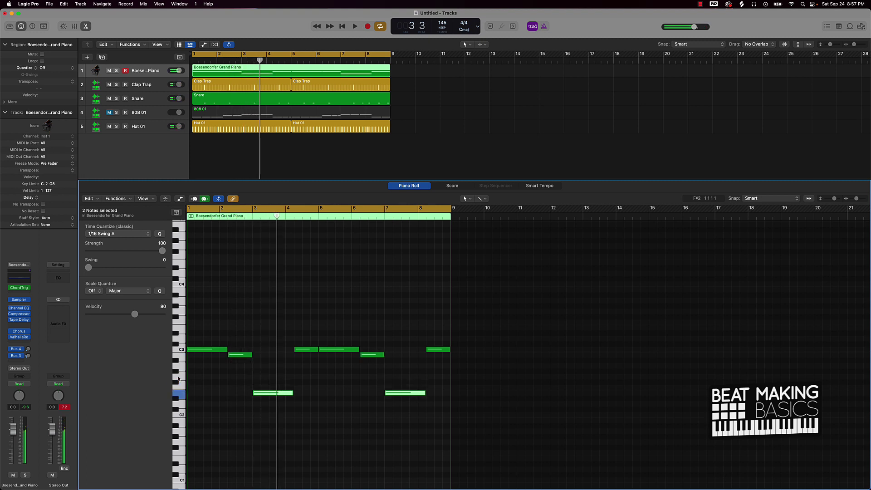
pyautogui.press('space')
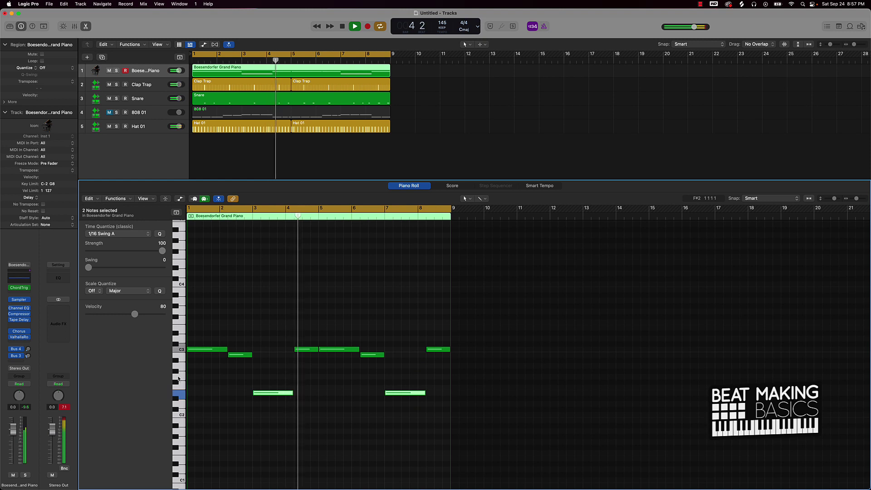
pyautogui.press('space')
# Lower the two C3 notes to about F2 and play the part back
pyautogui.click(347, 340)
pyautogui.click(306, 349)
pyautogui.keyDown('shift'); pyautogui.click(434, 350); pyautogui.keyUp('shift')
pyautogui.hotkey('alt', 'Down')
pyautogui.hotkey('alt', 'Down')
pyautogui.hotkey('alt', 'Down')
pyautogui.hotkey('alt', 'Down')
pyautogui.hotkey('alt', 'Down')
pyautogui.hotkey('alt', 'Down')
pyautogui.hotkey('alt', 'Down')
pyautogui.press('space')
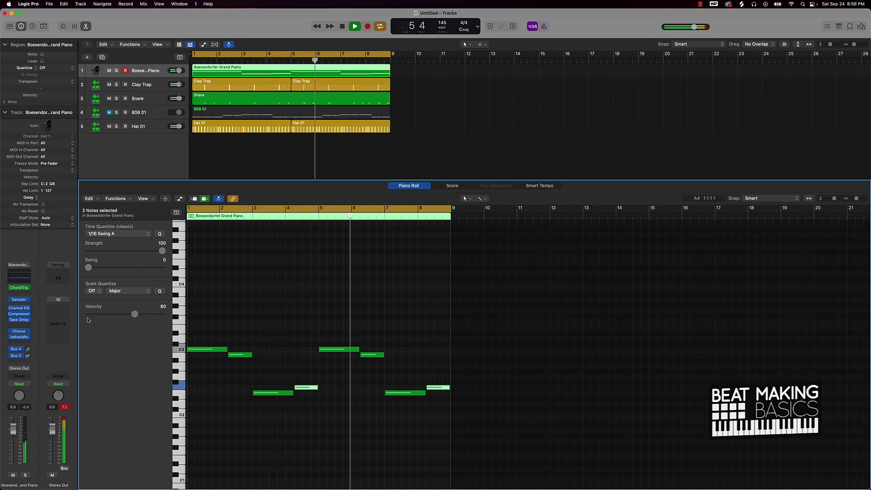
# Load the Library's Piano > Grand Piano and Strings patch onto the piano track, replacing Boesendorfer Grand Piano
pyautogui.click(10, 26)
pyautogui.click(27, 223)
pyautogui.click(13, 191)
pyautogui.click(95, 138)
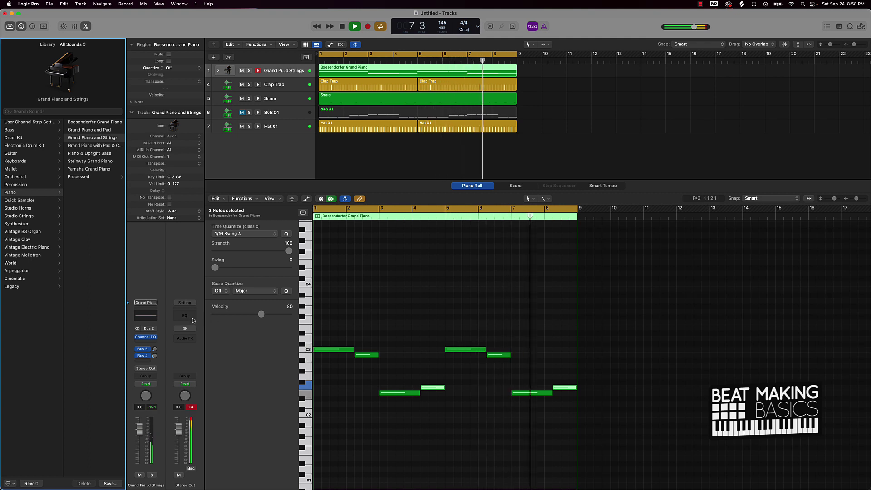
pyautogui.click(223, 116)
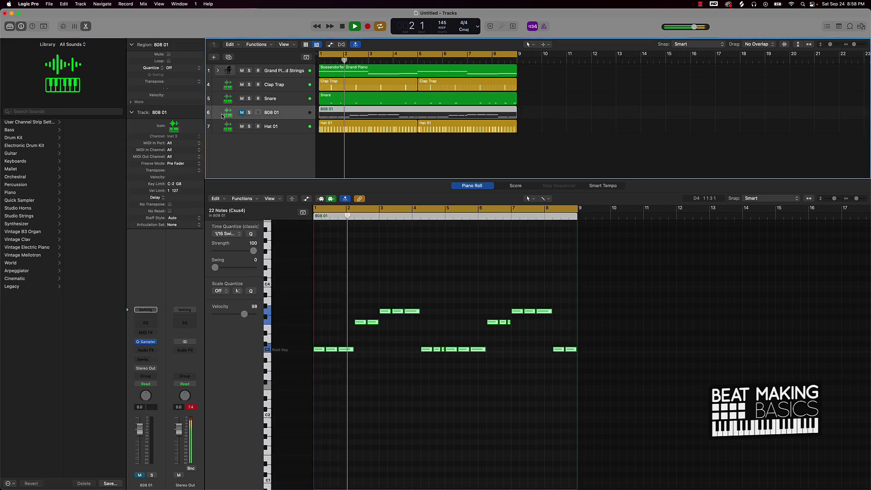
# Duplicate the 808 01 track and audition notes H through ; in Musical Typing
pyautogui.press('super+d')
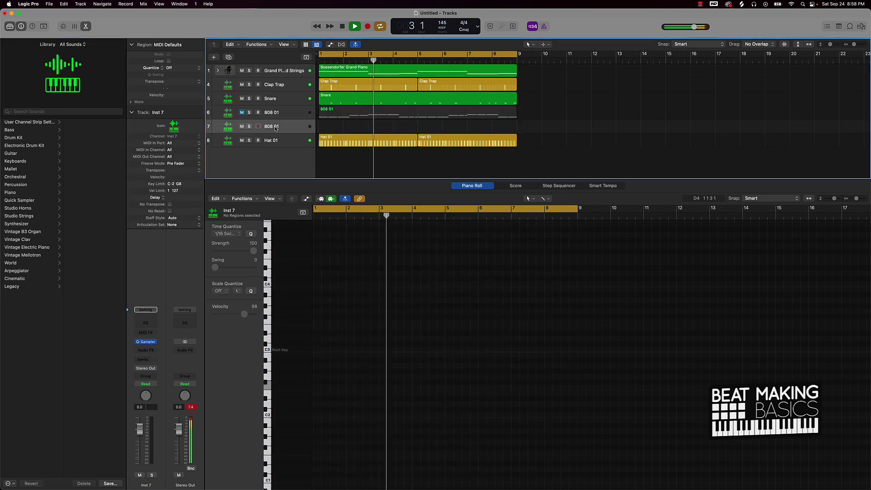
pyautogui.press('space')
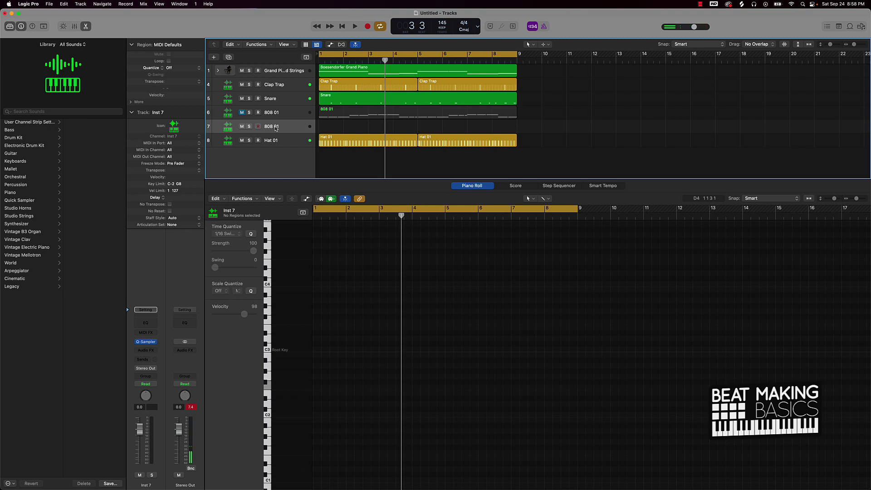
pyautogui.press('super+k')
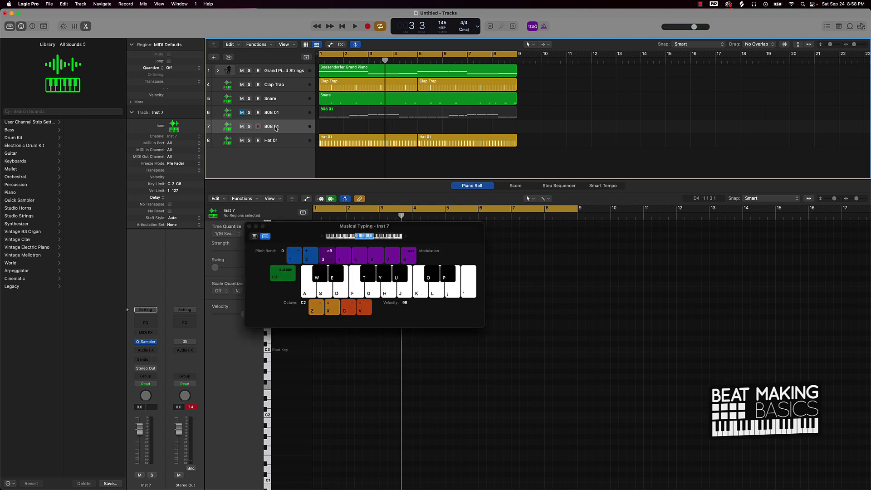
pyautogui.press('h')
pyautogui.press('j')
pyautogui.press('k')
pyautogui.press('l')
pyautogui.press(';')
# Record 20 repeated ';' 808 notes across bars 1–8 on the new track
pyautogui.press(';')
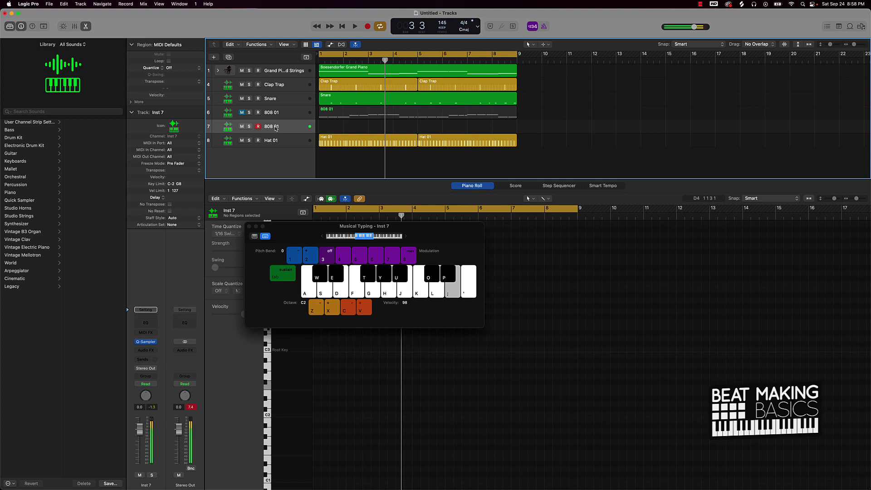
pyautogui.press('space')
pyautogui.press(';')
pyautogui.press('r')
pyautogui.press(';')
pyautogui.press(';')
pyautogui.press(';')
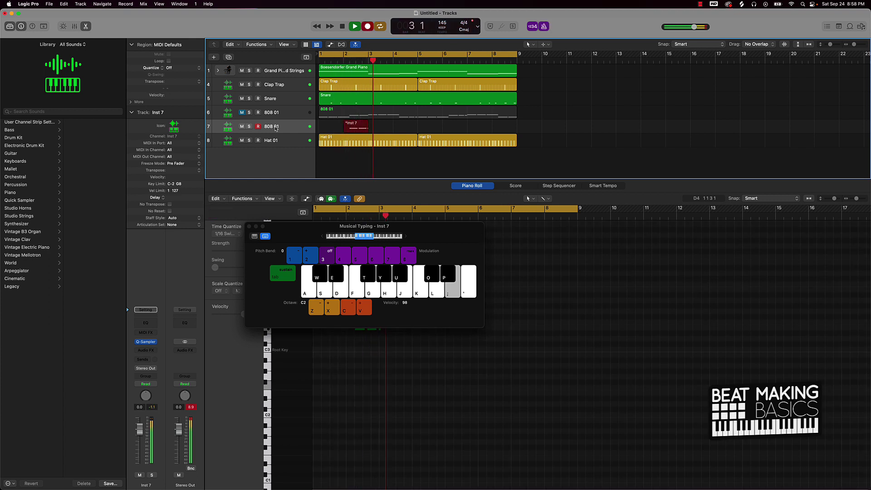
pyautogui.press(';')
pyautogui.press(';')
pyautogui.press(';')
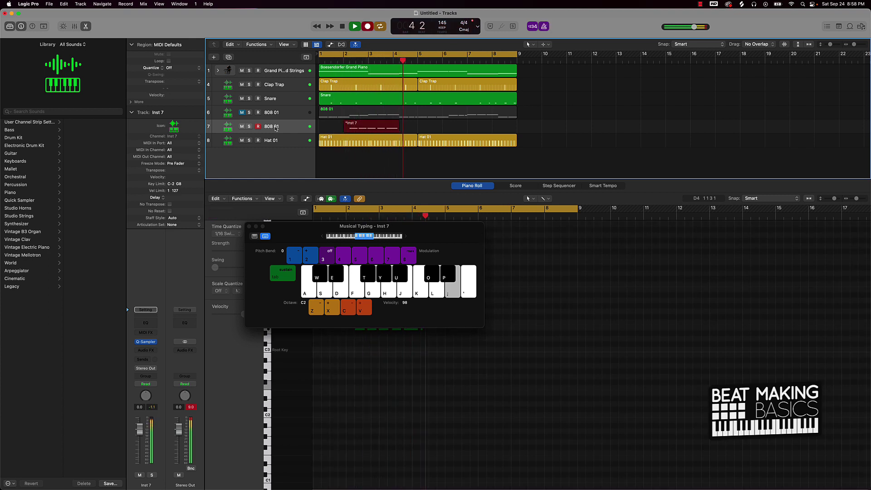
pyautogui.press(';')
pyautogui.press(';')
pyautogui.press(';')
pyautogui.press(';')
pyautogui.press(';')
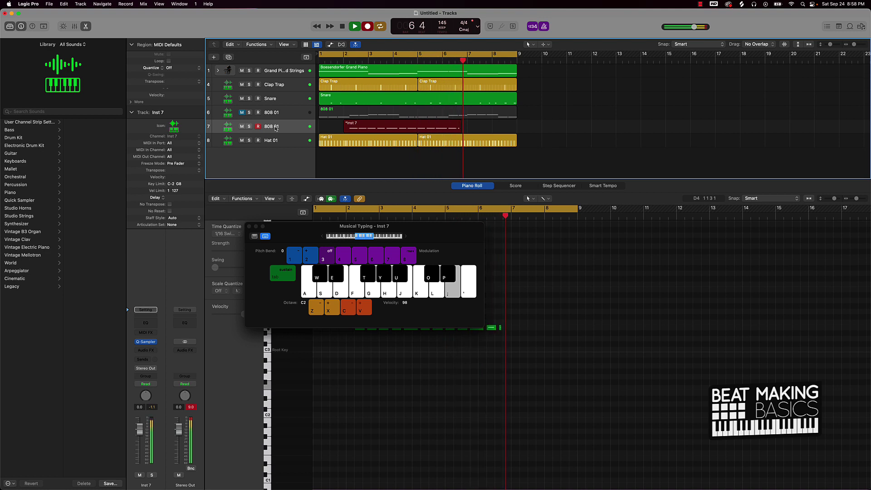
pyautogui.press(';')
pyautogui.press(';')
pyautogui.press(';')
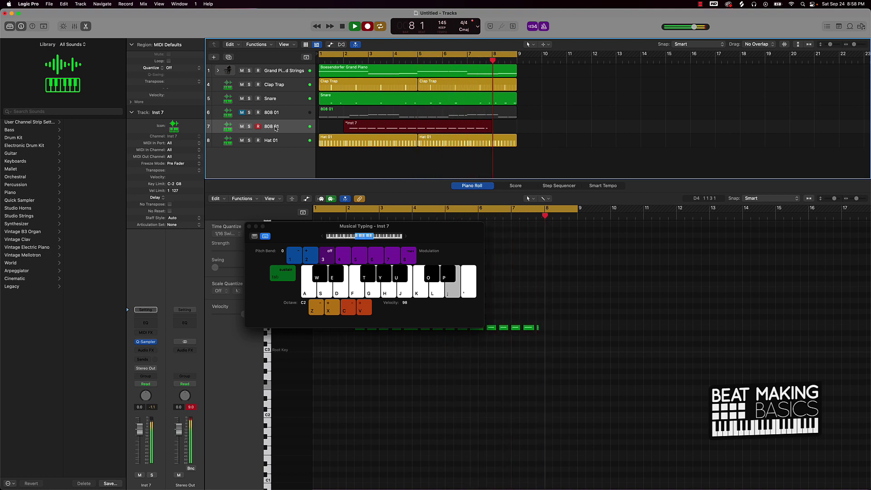
pyautogui.press(';')
pyautogui.press(';')
pyautogui.press(';')
pyautogui.press(';')
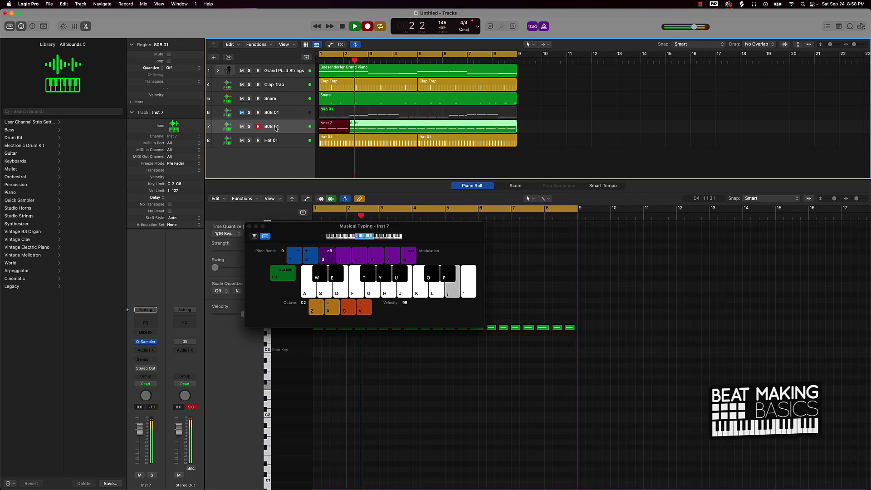
pyautogui.press(';')
pyautogui.press('space')
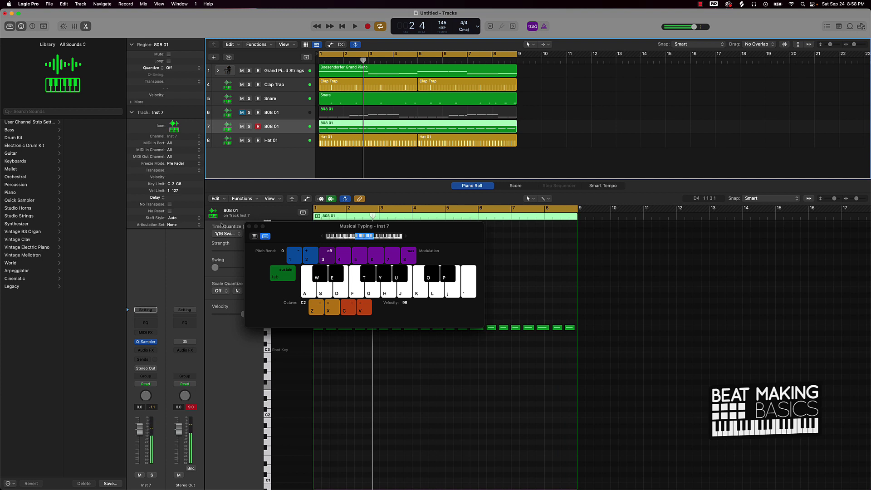
# Close Musical Typing, then select and check all 20 recorded notes
pyautogui.click(248, 225)
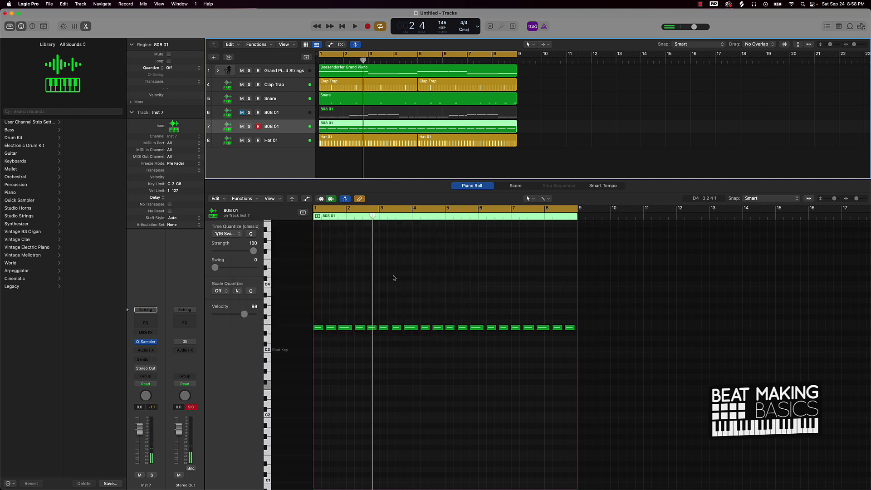
pyautogui.click(395, 279)
pyautogui.press('super+a')
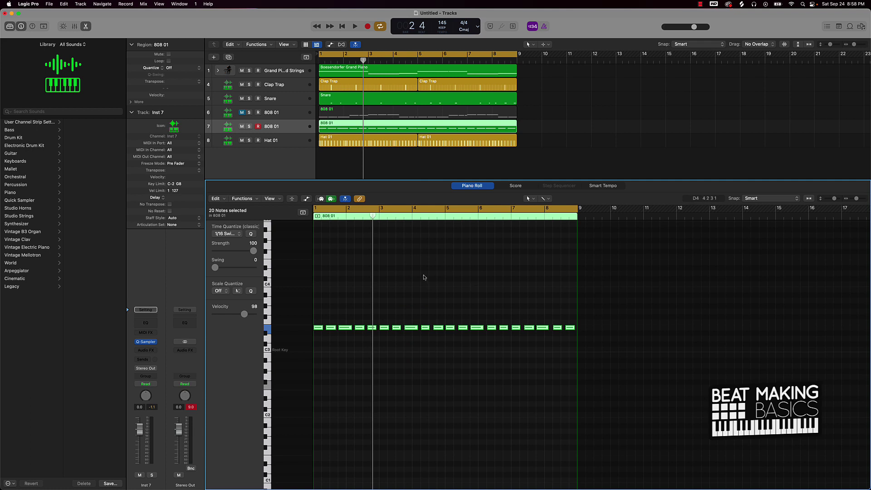
pyautogui.click(414, 275)
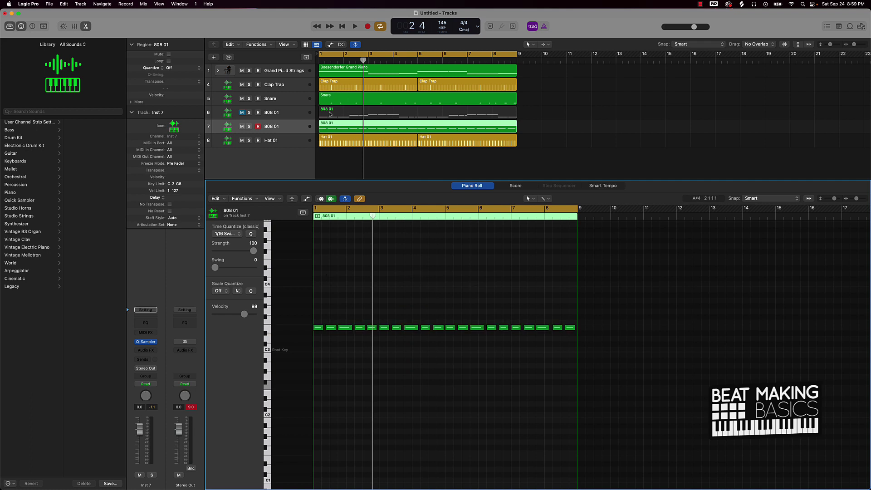
pyautogui.click(561, 114)
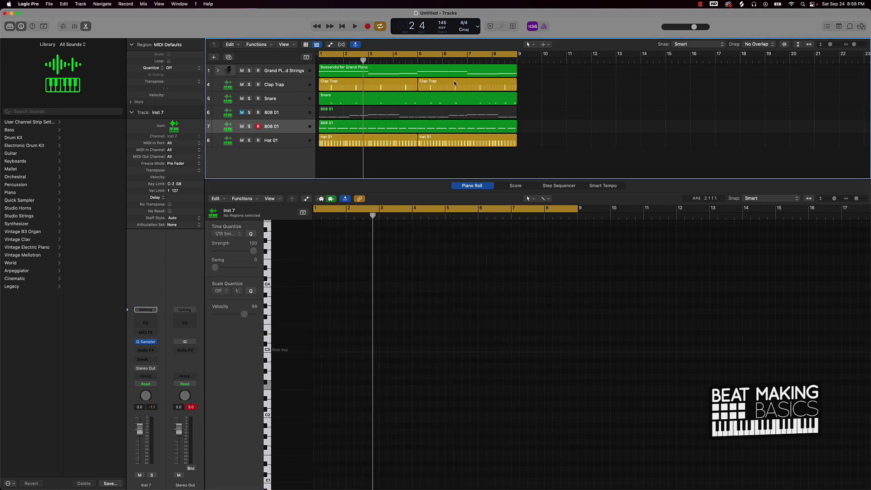